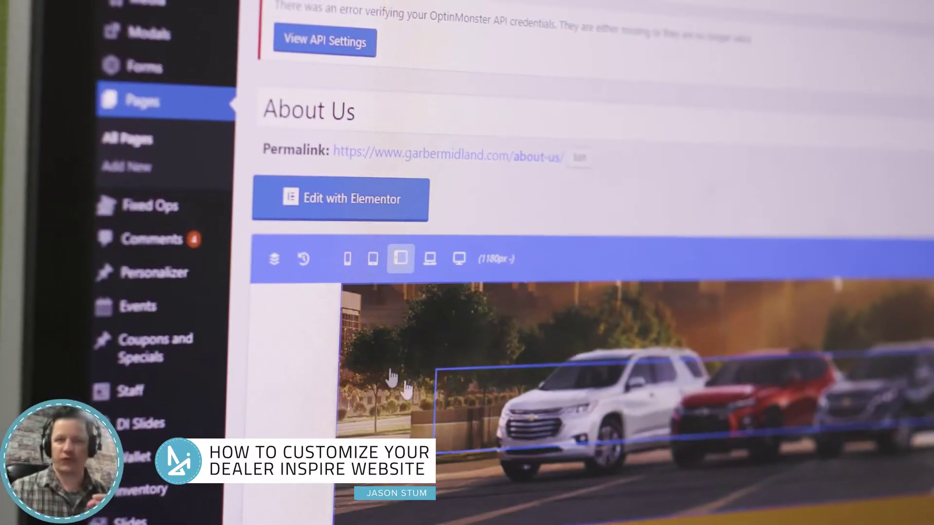
{"action": "left_click", "coordinate": [170, 214]}
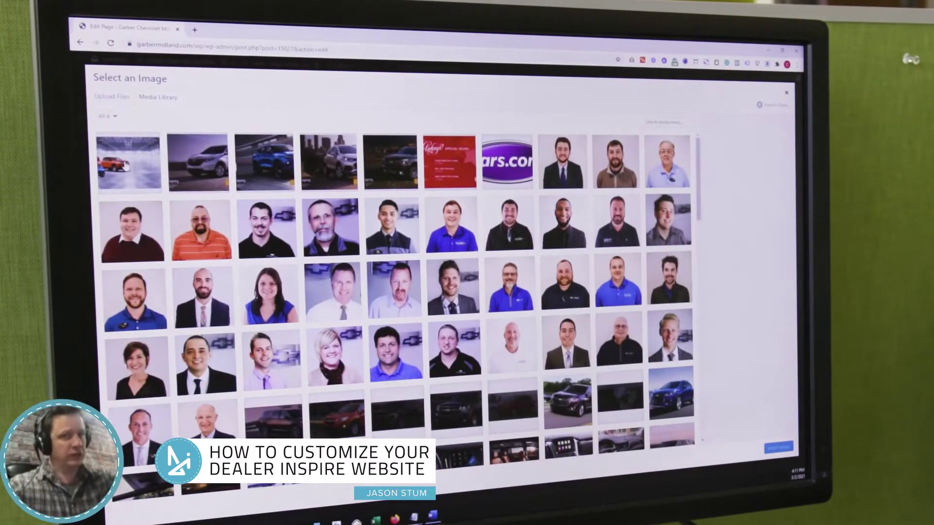
{"action": "left_click", "coordinate": [131, 165]}
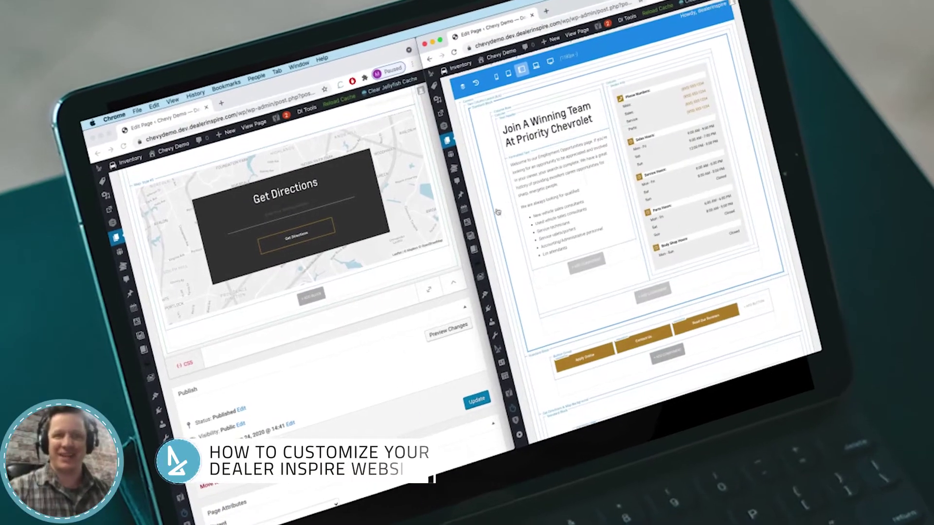
{"action": "left_click_drag", "start_coordinate": [497, 212], "coordinate": [358, 291]}
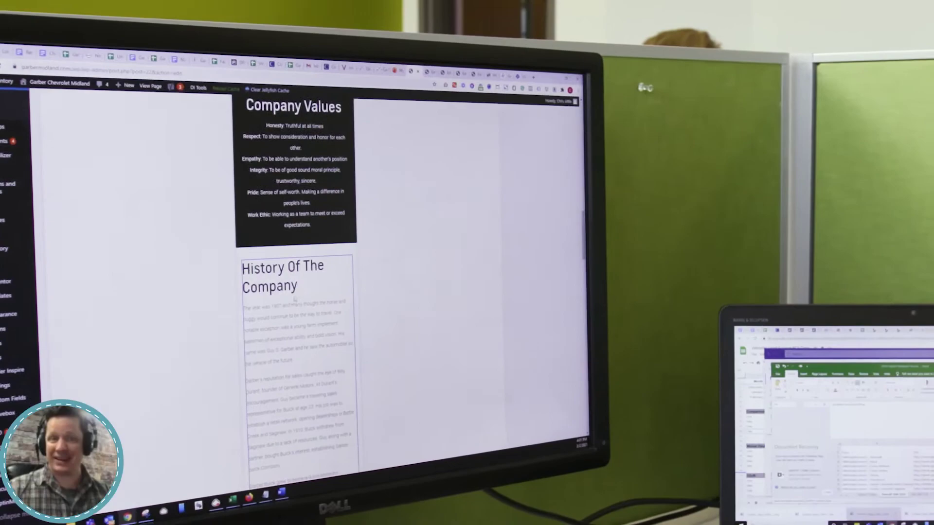
{"action": "left_click", "coordinate": [294, 299]}
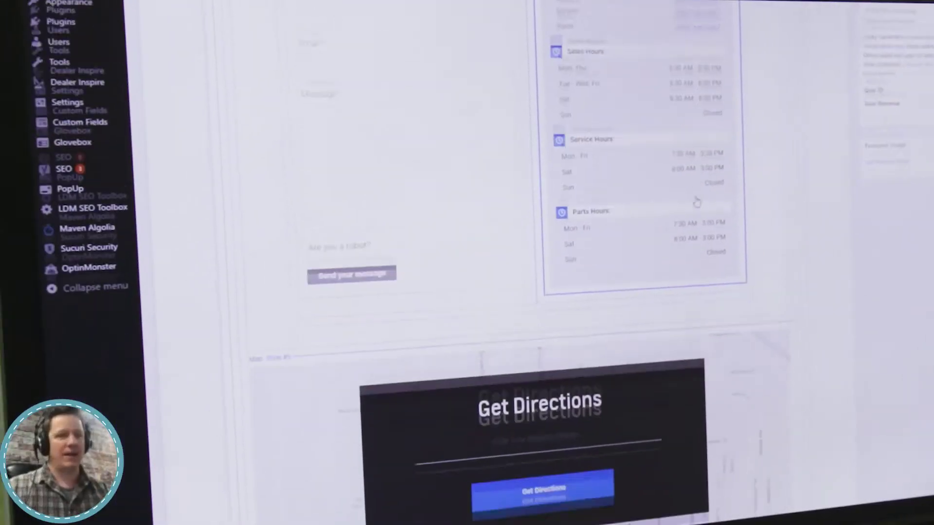
{"action": "scroll", "coordinate": [696, 202], "scroll_direction": "down", "scroll_amount": 5}
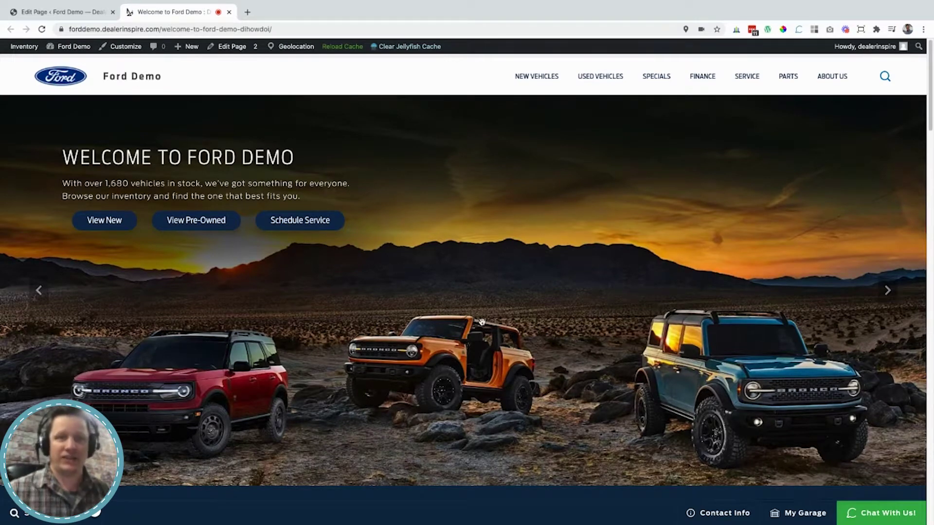
Look through the published Welcome to Ford Demo page, from the hero slider down to the Welcome section and back up
{"action": "scroll", "coordinate": [617, 343], "scroll_direction": "down", "scroll_amount": 10}
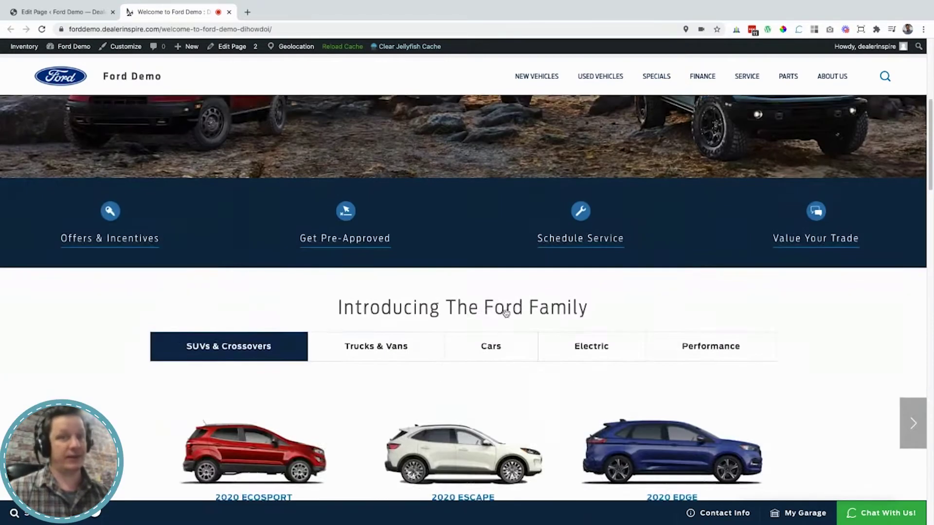
{"action": "scroll", "coordinate": [506, 314], "scroll_direction": "down", "scroll_amount": 2}
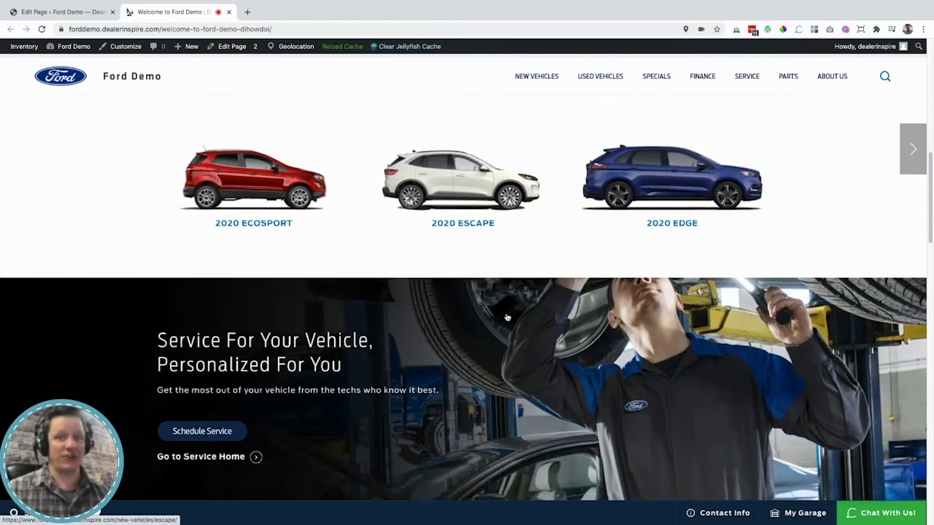
{"action": "scroll", "coordinate": [507, 318], "scroll_direction": "down", "scroll_amount": 2}
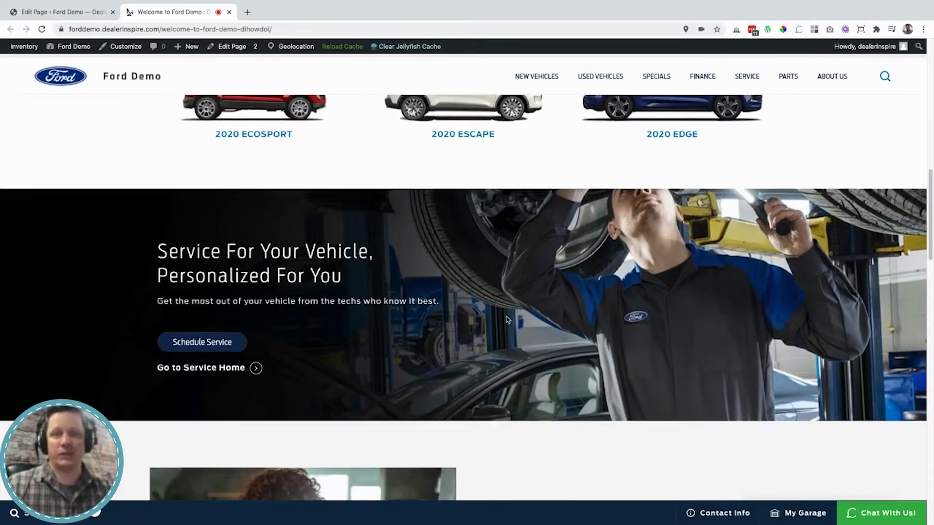
{"action": "scroll", "coordinate": [507, 320], "scroll_direction": "down", "scroll_amount": 1}
{"action": "scroll", "coordinate": [508, 319], "scroll_direction": "down", "scroll_amount": 3}
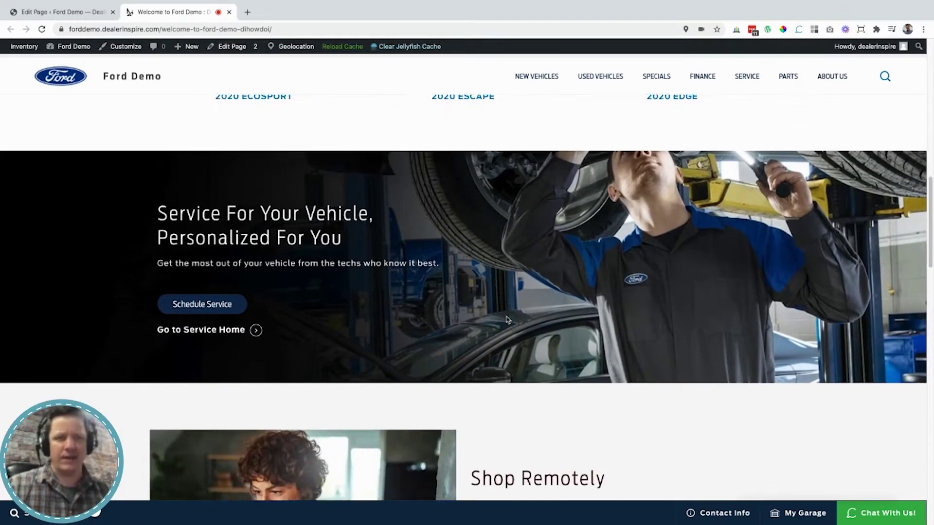
{"action": "scroll", "coordinate": [507, 319], "scroll_direction": "down", "scroll_amount": 2}
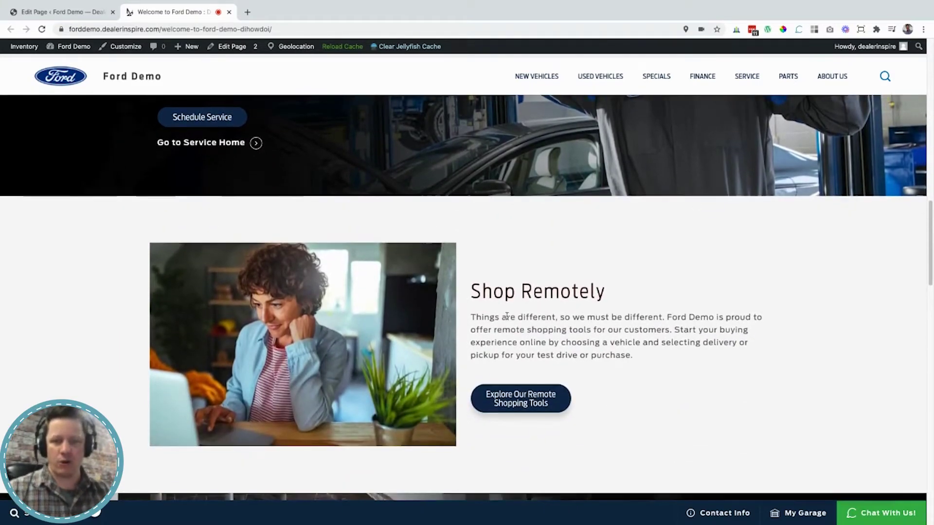
{"action": "scroll", "coordinate": [506, 317], "scroll_direction": "down", "scroll_amount": 2}
{"action": "scroll", "coordinate": [507, 317], "scroll_direction": "down", "scroll_amount": 5}
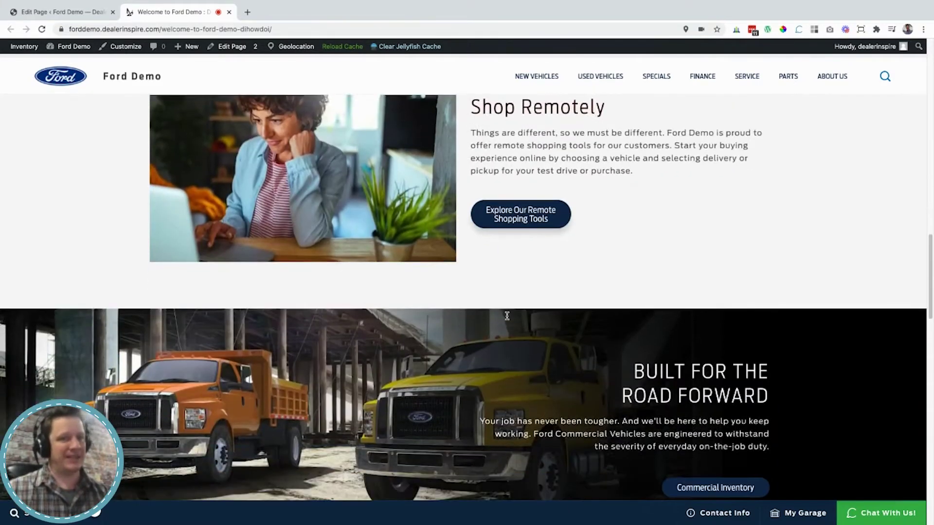
{"action": "scroll", "coordinate": [507, 320], "scroll_direction": "down", "scroll_amount": 1}
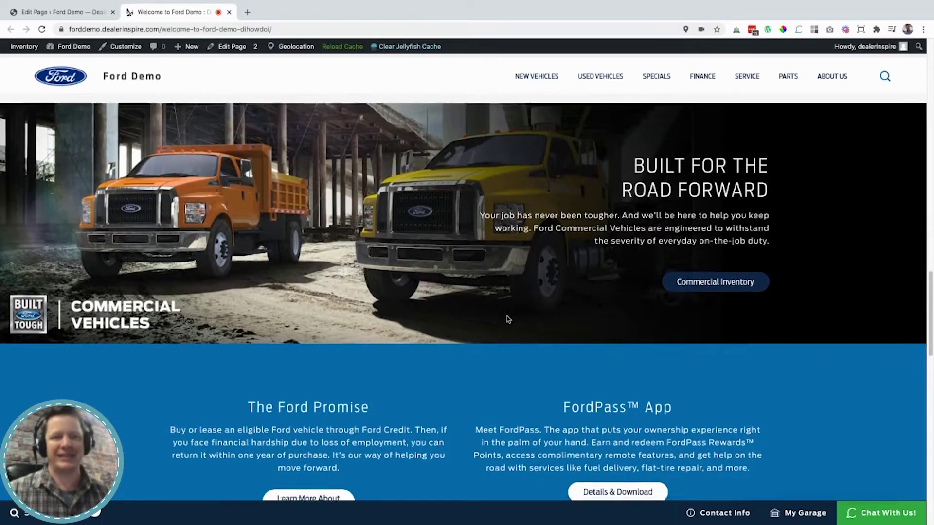
{"action": "scroll", "coordinate": [507, 320], "scroll_direction": "down", "scroll_amount": 3}
{"action": "scroll", "coordinate": [507, 319], "scroll_direction": "down", "scroll_amount": 3}
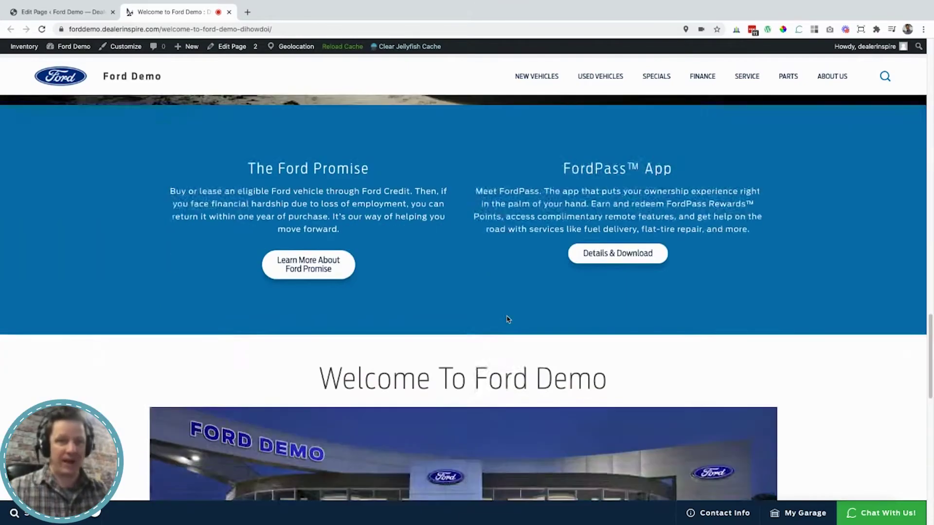
{"action": "scroll", "coordinate": [507, 320], "scroll_direction": "up", "scroll_amount": 20}
{"action": "scroll", "coordinate": [507, 317], "scroll_direction": "up", "scroll_amount": 8}
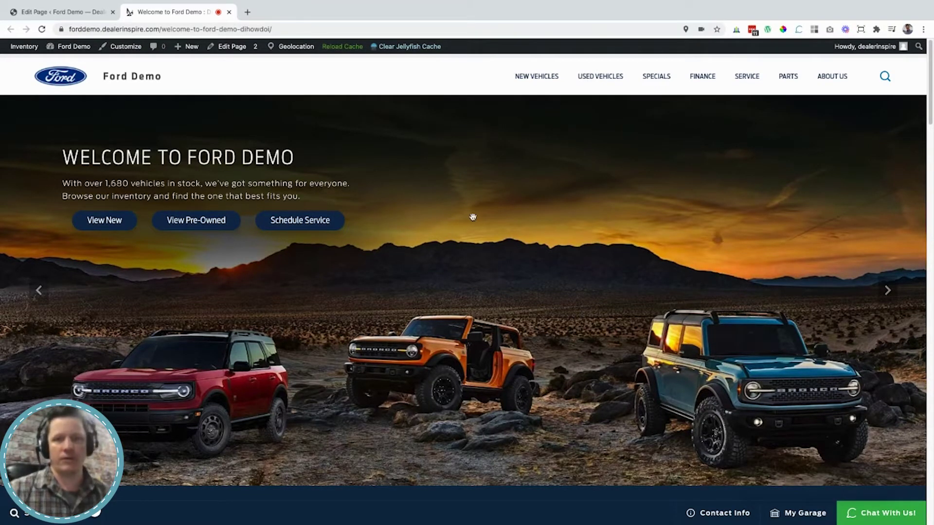
Switch to the page's editor and review the same content sections in the site builder, down to the commercial vehicles banner and back
{"action": "key", "text": "ctrl+shift+Tab"}
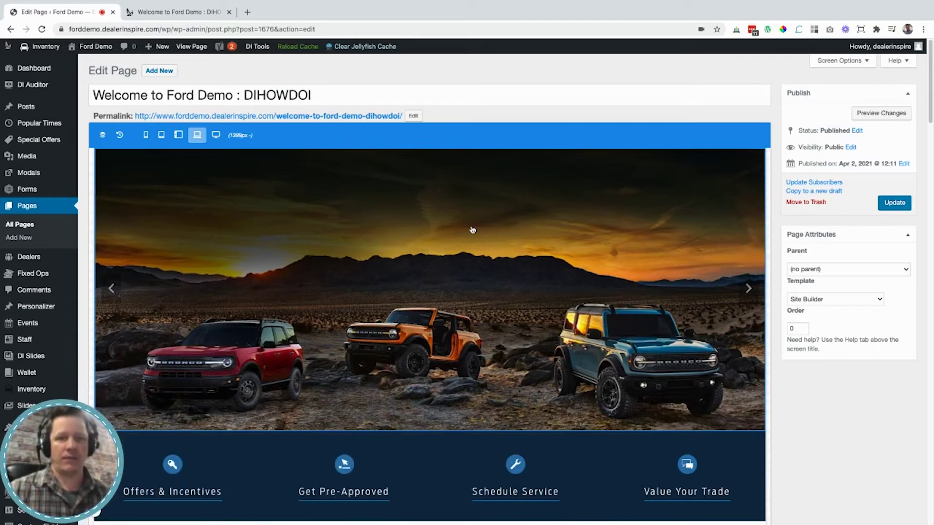
{"action": "scroll", "coordinate": [506, 266], "scroll_direction": "down", "scroll_amount": 3}
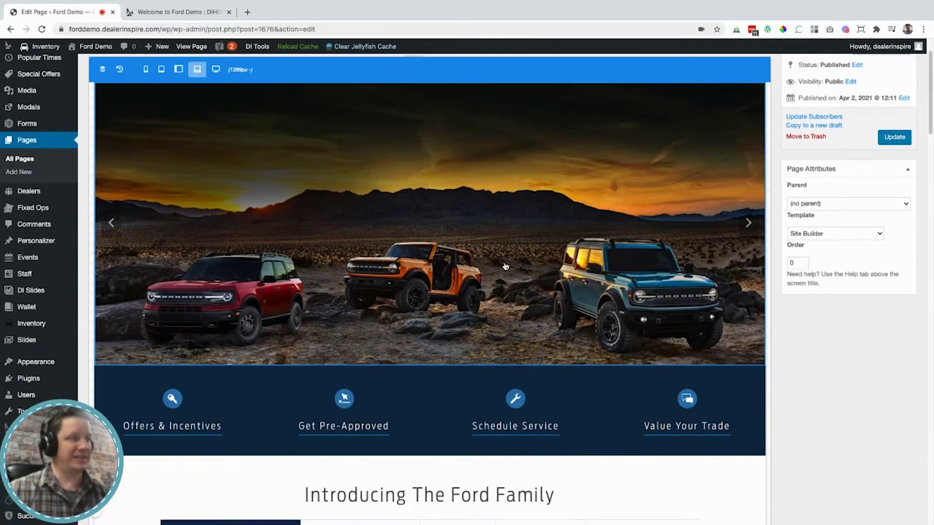
{"action": "scroll", "coordinate": [505, 266], "scroll_direction": "down", "scroll_amount": 5}
{"action": "scroll", "coordinate": [505, 266], "scroll_direction": "down", "scroll_amount": 5}
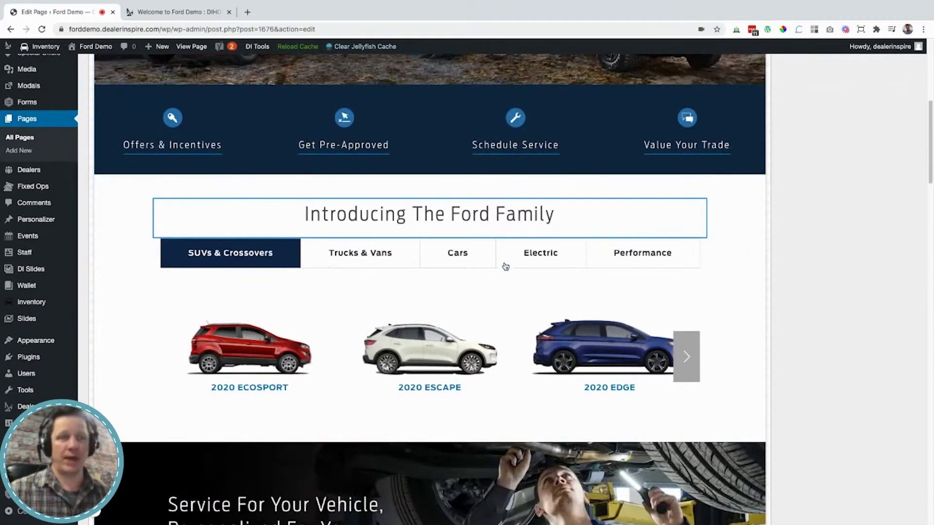
{"action": "scroll", "coordinate": [506, 266], "scroll_direction": "down", "scroll_amount": 8}
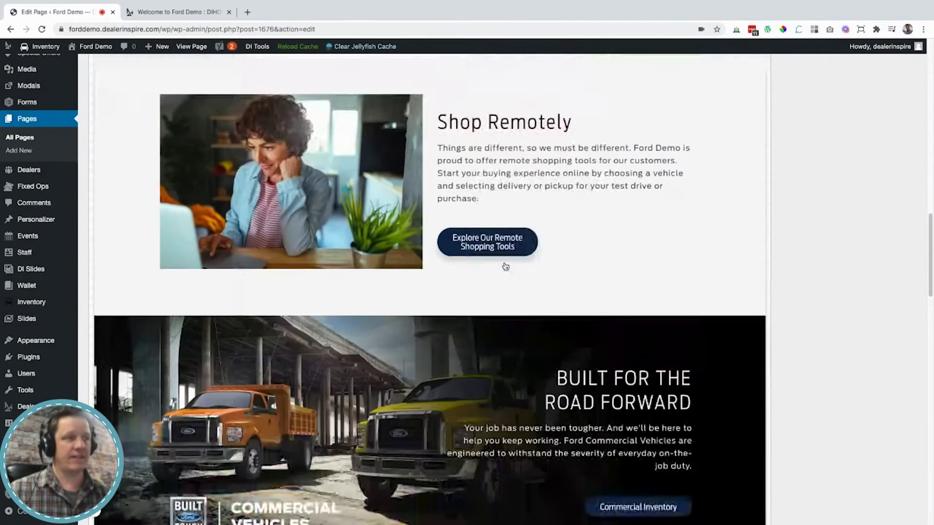
{"action": "scroll", "coordinate": [505, 266], "scroll_direction": "down", "scroll_amount": 2}
{"action": "scroll", "coordinate": [506, 266], "scroll_direction": "up", "scroll_amount": 20}
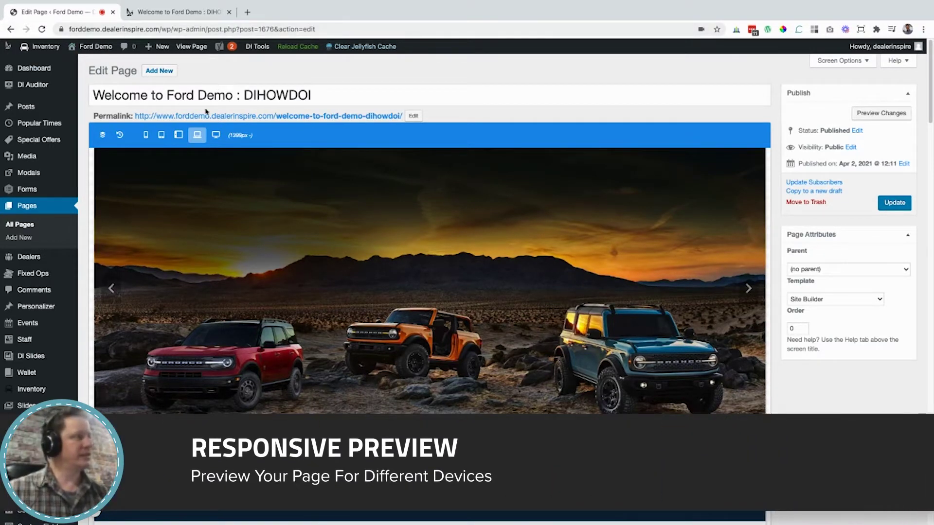
Preview the page at the phone, tablet, landscape tablet, laptop and large desktop sizes, ending on the laptop size
{"action": "left_click", "coordinate": [144, 136]}
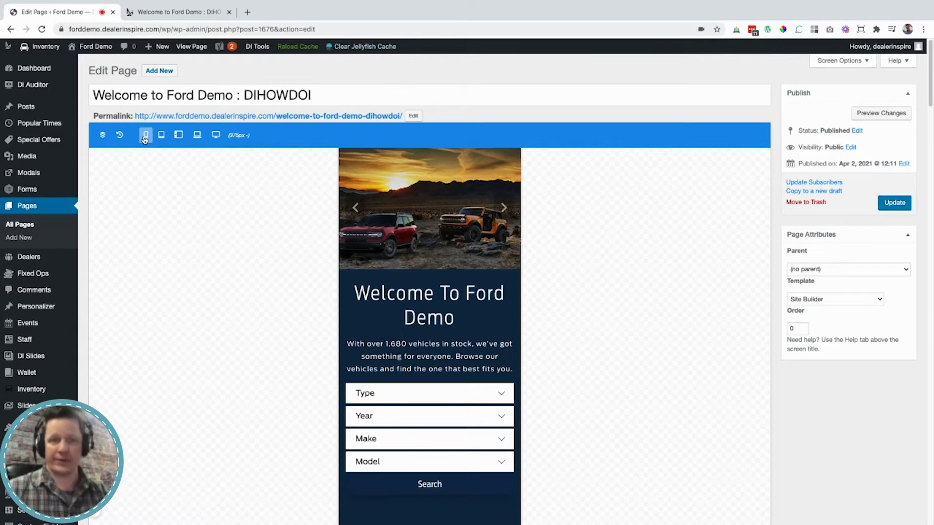
{"action": "left_click", "coordinate": [162, 135]}
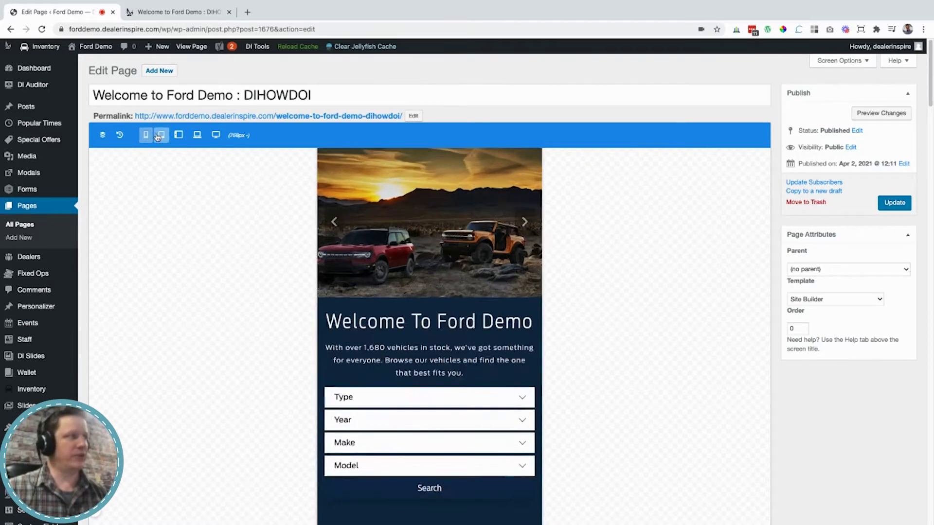
{"action": "left_click", "coordinate": [174, 135]}
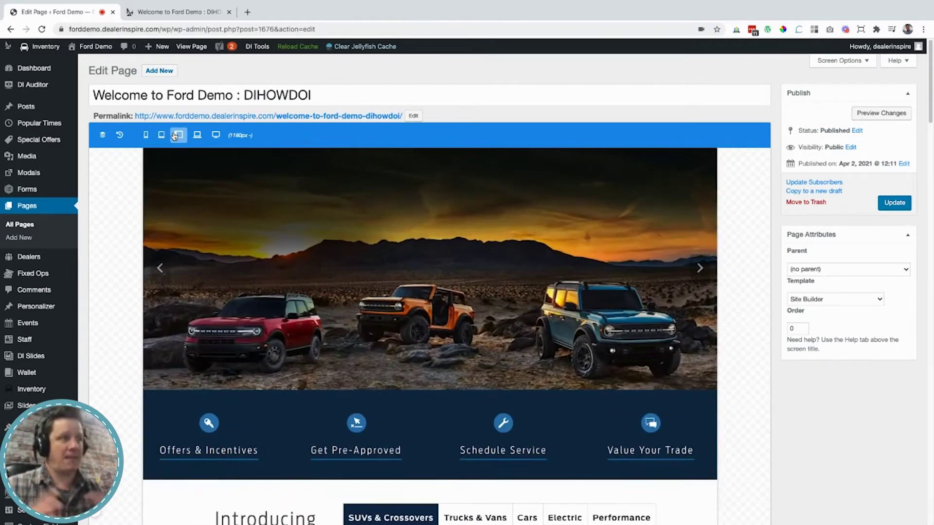
{"action": "left_click", "coordinate": [197, 135]}
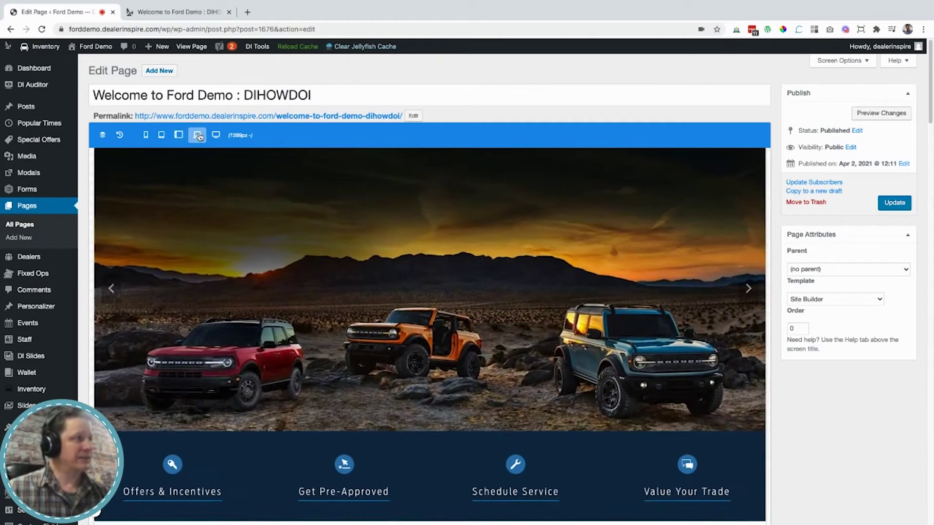
{"action": "left_click", "coordinate": [212, 139]}
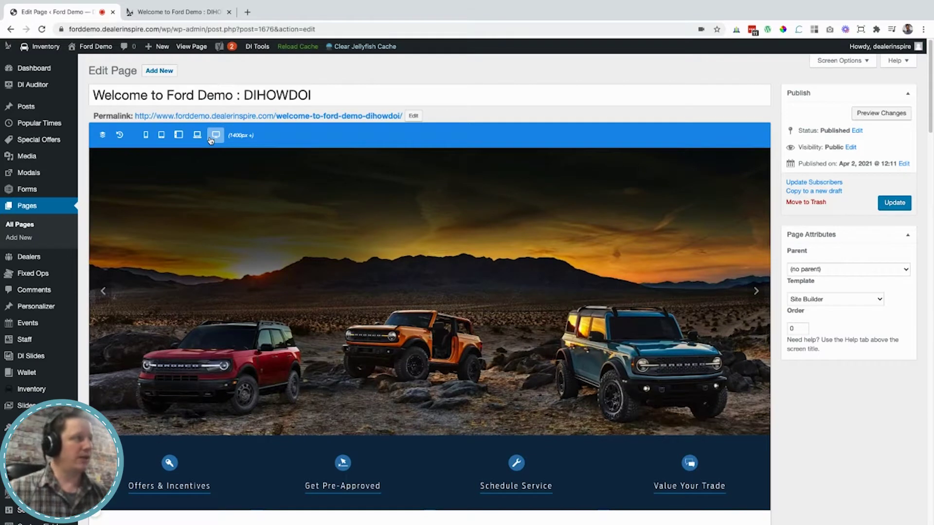
{"action": "left_click", "coordinate": [197, 136]}
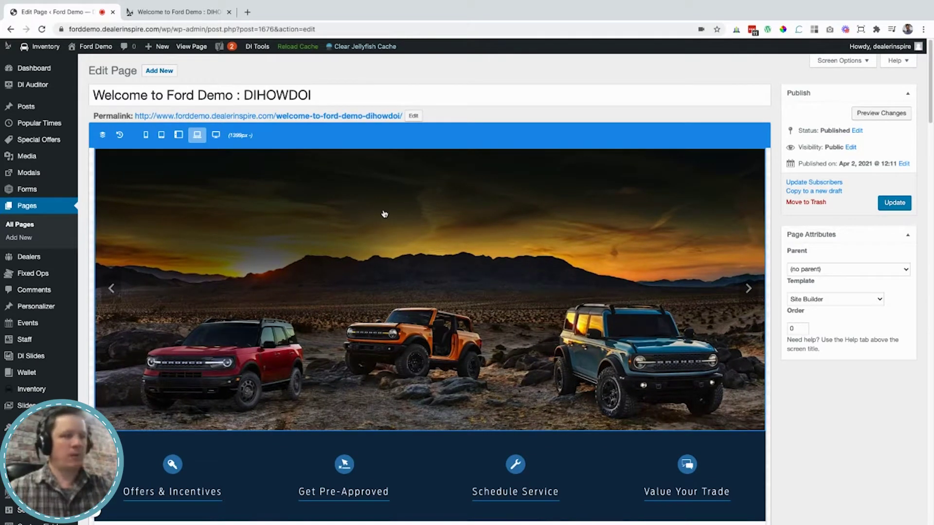
Unlock the page's block outlines and move the Schedule Service item into the second column, swapping it with Get Pre-Approved
{"action": "left_click", "coordinate": [104, 136]}
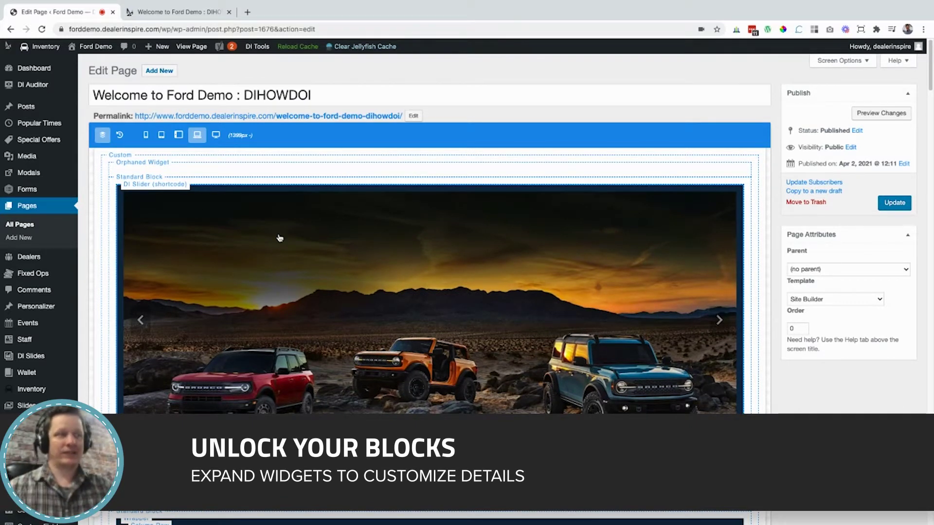
{"action": "scroll", "coordinate": [280, 240], "scroll_direction": "down", "scroll_amount": 5}
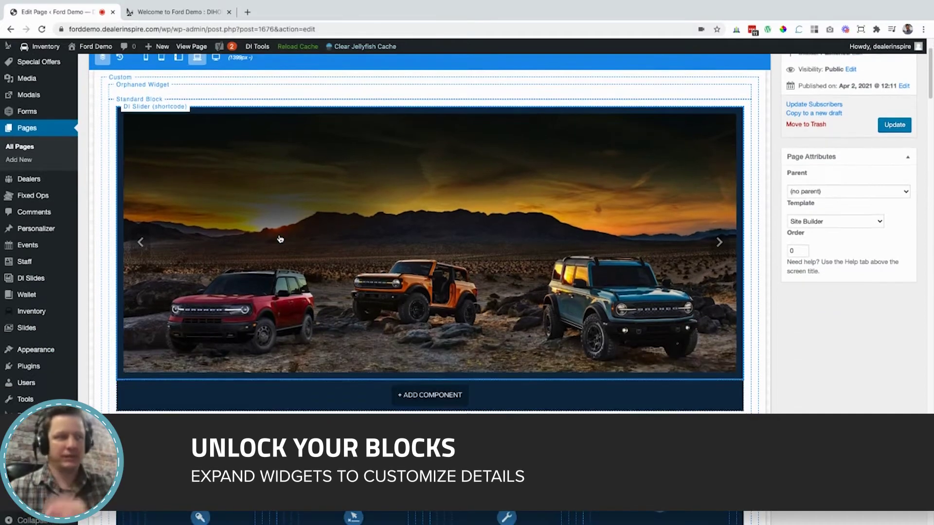
{"action": "scroll", "coordinate": [280, 244], "scroll_direction": "down", "scroll_amount": 2}
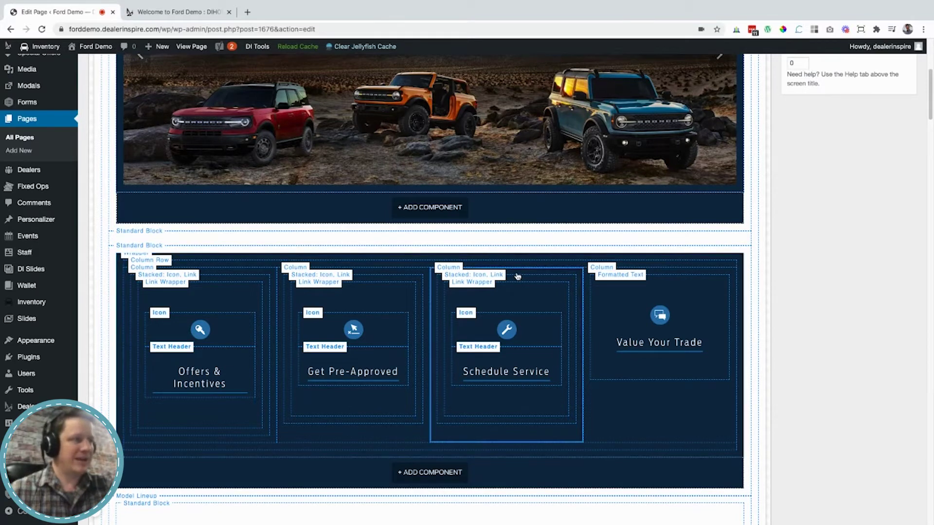
{"action": "left_click_drag", "start_coordinate": [517, 272], "coordinate": [348, 267]}
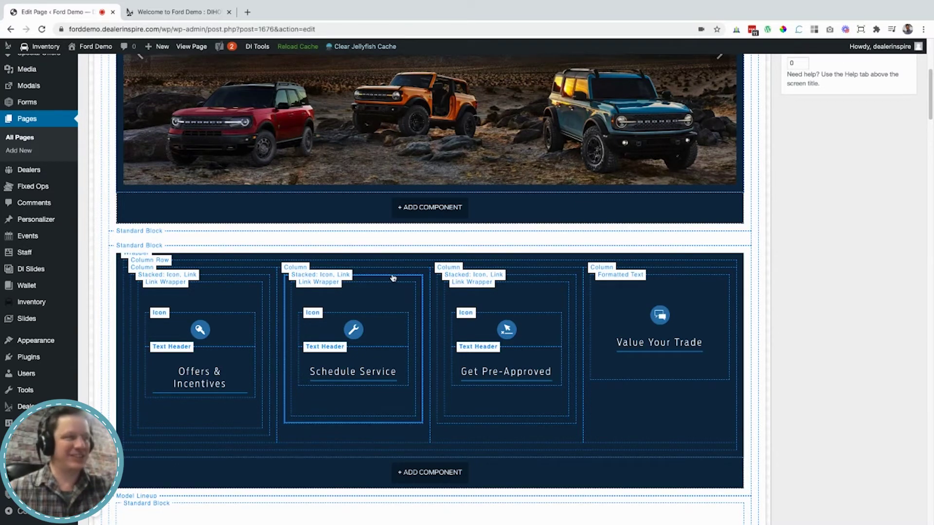
Open the Vehicle Carousel settings in the Ford Family model lineup and set the Desktop Count to 4
{"action": "scroll", "coordinate": [534, 203], "scroll_direction": "down", "scroll_amount": 6}
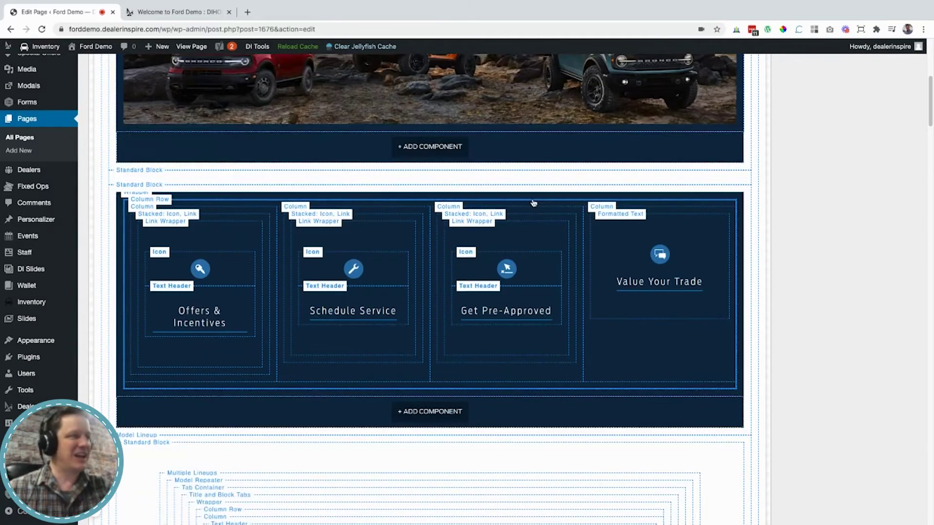
{"action": "scroll", "coordinate": [533, 203], "scroll_direction": "down", "scroll_amount": 2}
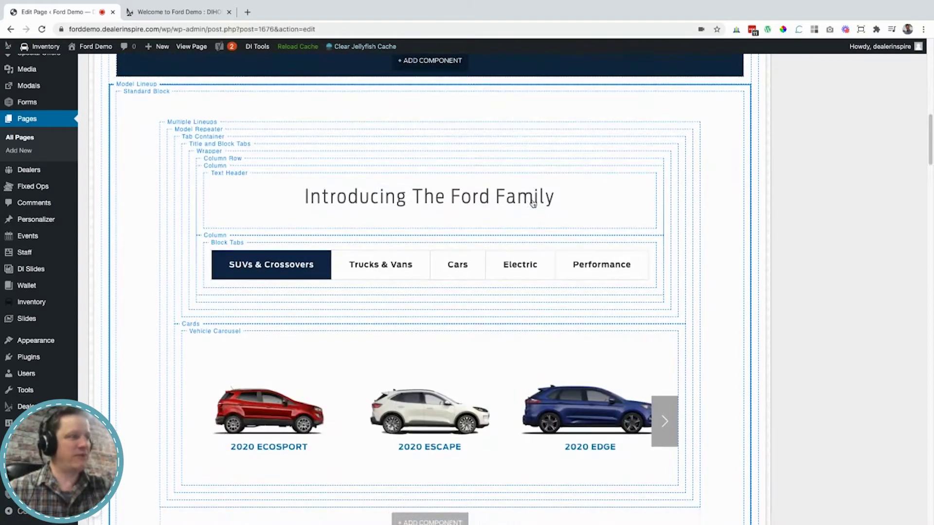
{"action": "scroll", "coordinate": [533, 203], "scroll_direction": "down", "scroll_amount": 1}
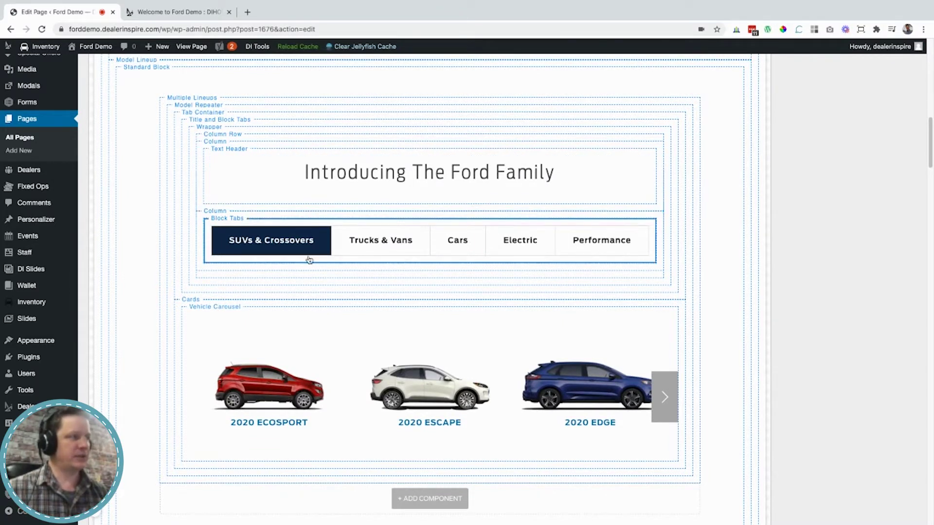
{"action": "left_click", "coordinate": [323, 330]}
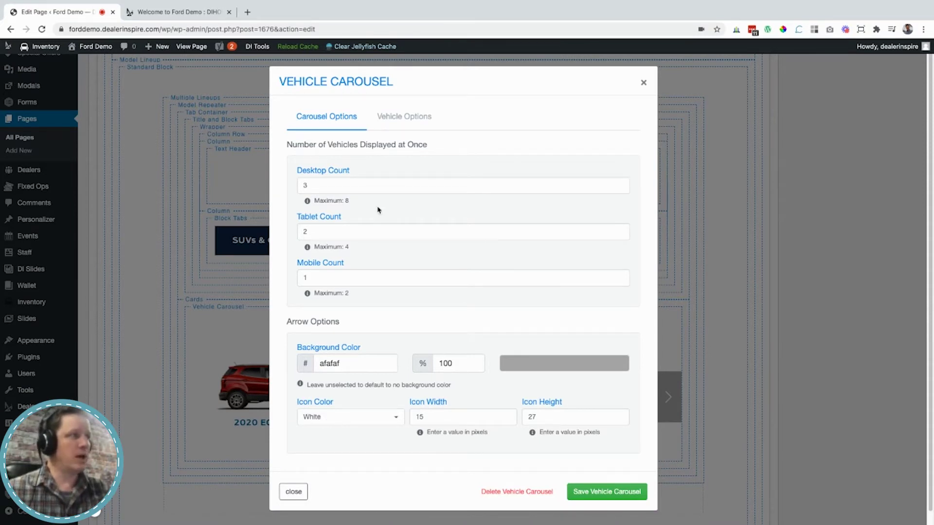
{"action": "left_click_drag", "start_coordinate": [353, 187], "coordinate": [299, 185]}
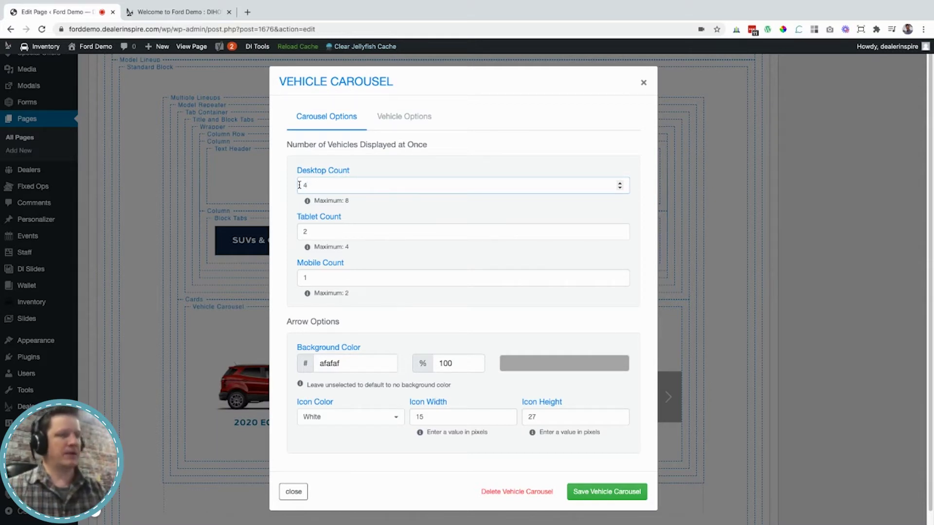
{"action": "type", "text": "4"}
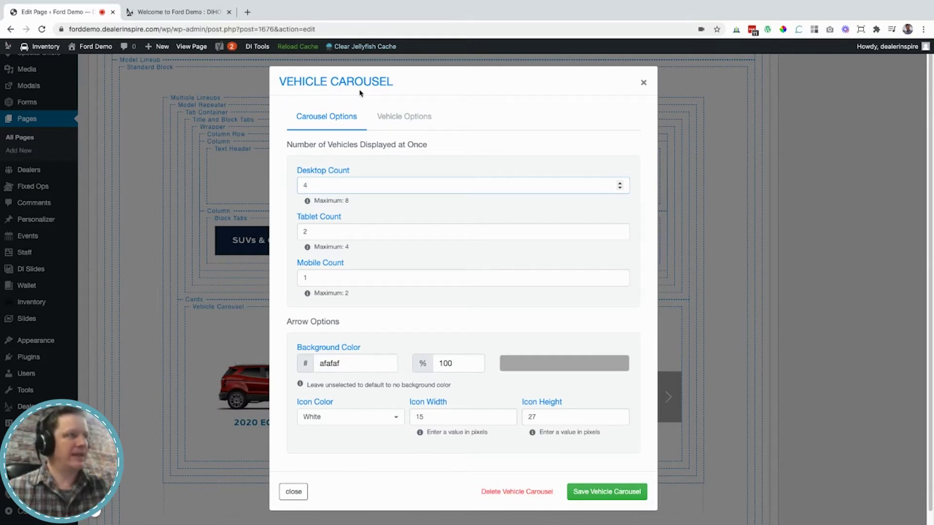
Turn on Starting Price and Display Inventory Button in the carousel's vehicle options and save the Vehicle Carousel
{"action": "left_click", "coordinate": [390, 117]}
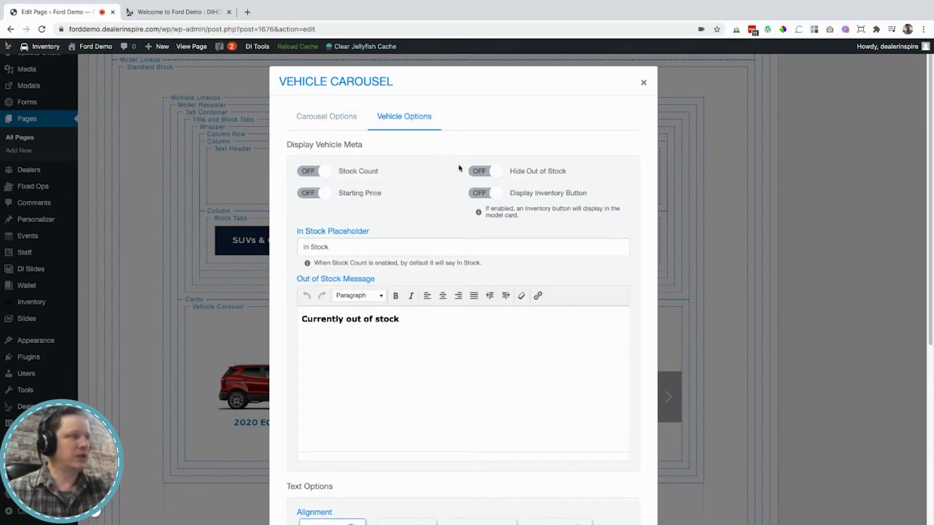
{"action": "left_click", "coordinate": [325, 195]}
{"action": "left_click", "coordinate": [484, 199]}
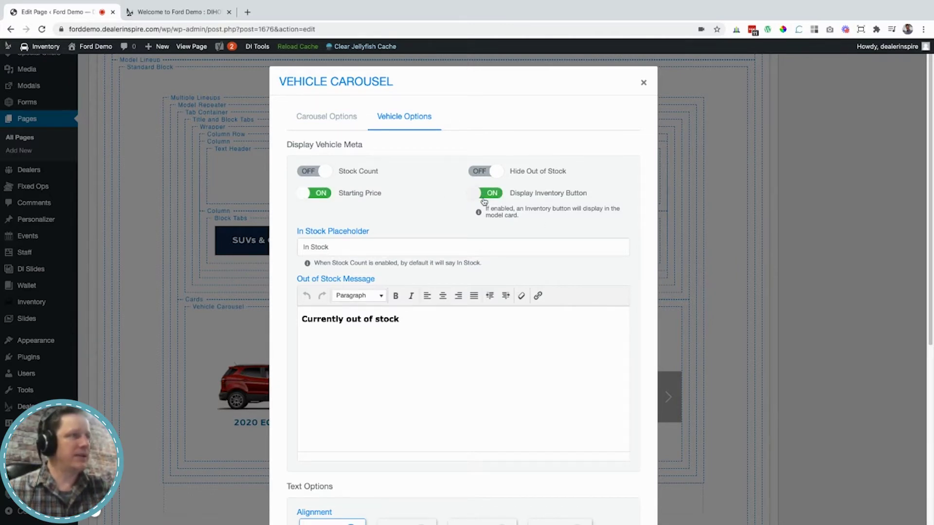
{"action": "scroll", "coordinate": [456, 224], "scroll_direction": "down", "scroll_amount": 1}
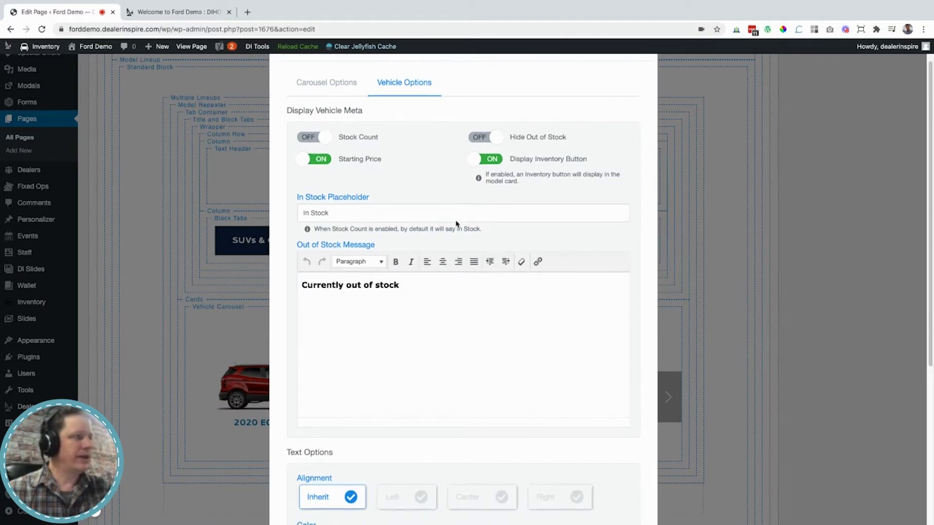
{"action": "scroll", "coordinate": [456, 224], "scroll_direction": "down", "scroll_amount": 5}
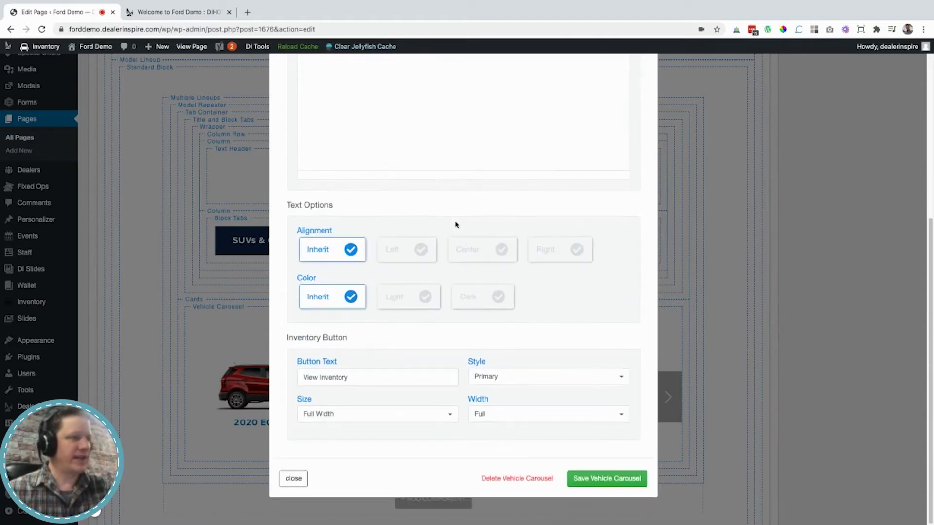
{"action": "left_click", "coordinate": [601, 488]}
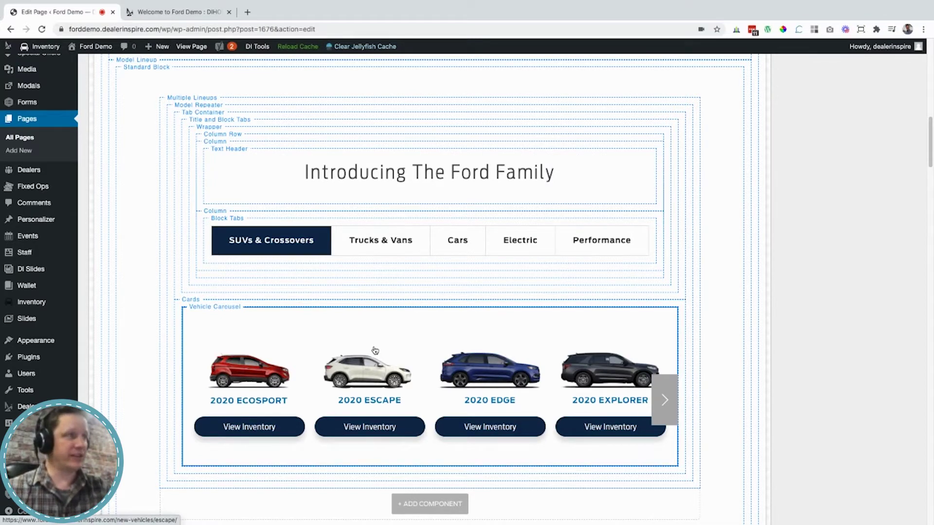
Change the model lineup's "Introducing the Ford Family" header to "From Our Place to Yours"
{"action": "left_click", "coordinate": [419, 165]}
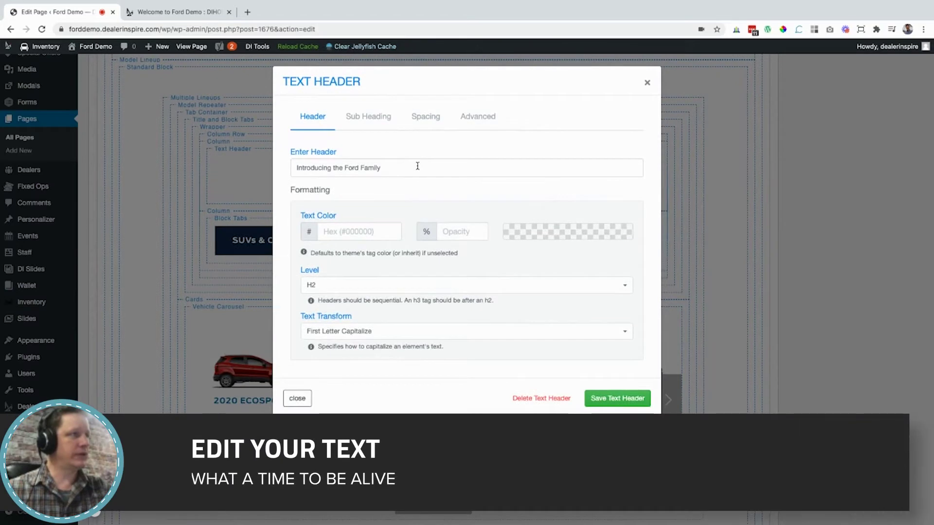
{"action": "triple_click", "coordinate": [417, 166]}
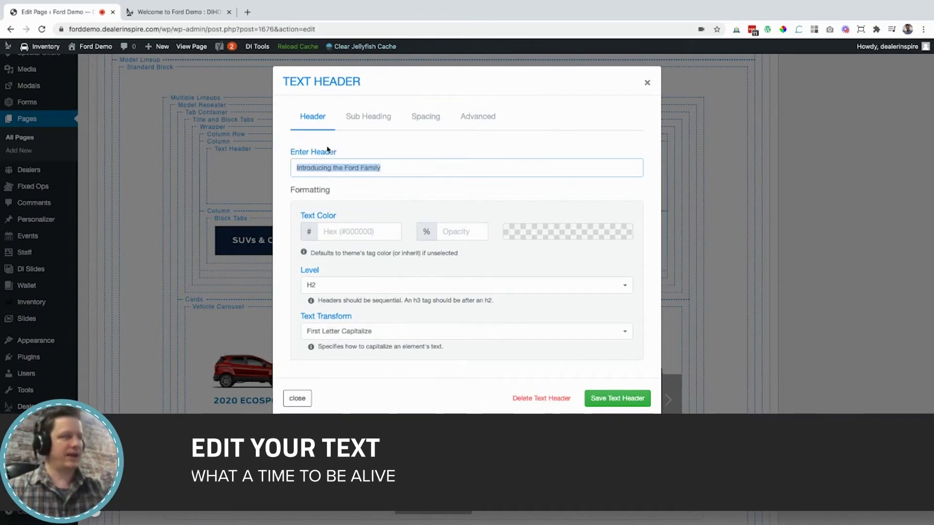
{"action": "type", "text": "From"}
{"action": "key", "text": "Down"}
{"action": "key", "text": "Return"}
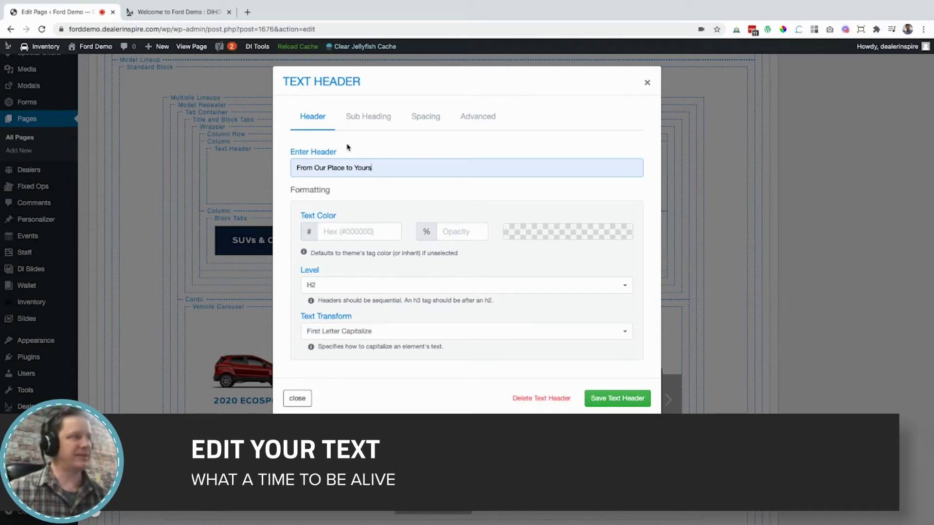
Enter the sub-header "Now offering same-day delivery" and save the text header
{"action": "left_click", "coordinate": [357, 117]}
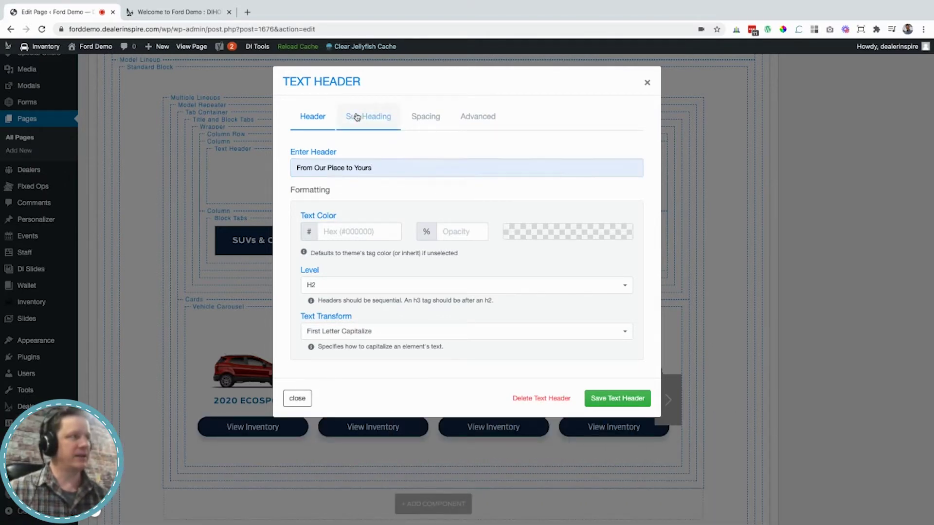
{"action": "left_click", "coordinate": [346, 170]}
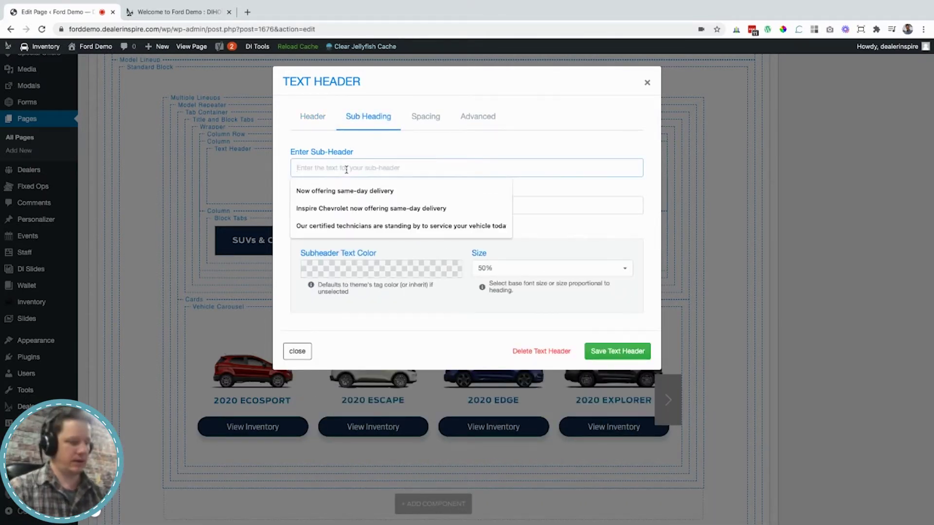
{"action": "type", "text": "Now"}
{"action": "key", "text": "Down"}
{"action": "key", "text": "Return"}
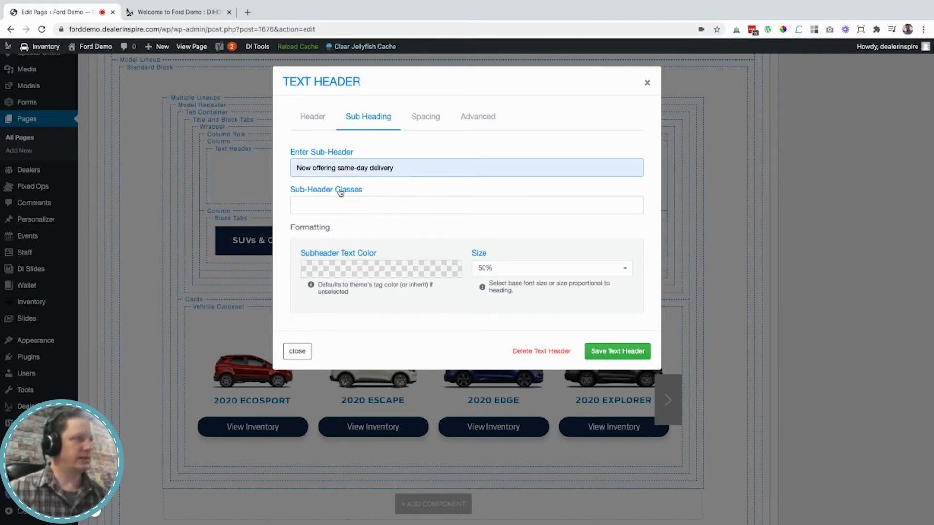
{"action": "left_click", "coordinate": [619, 348]}
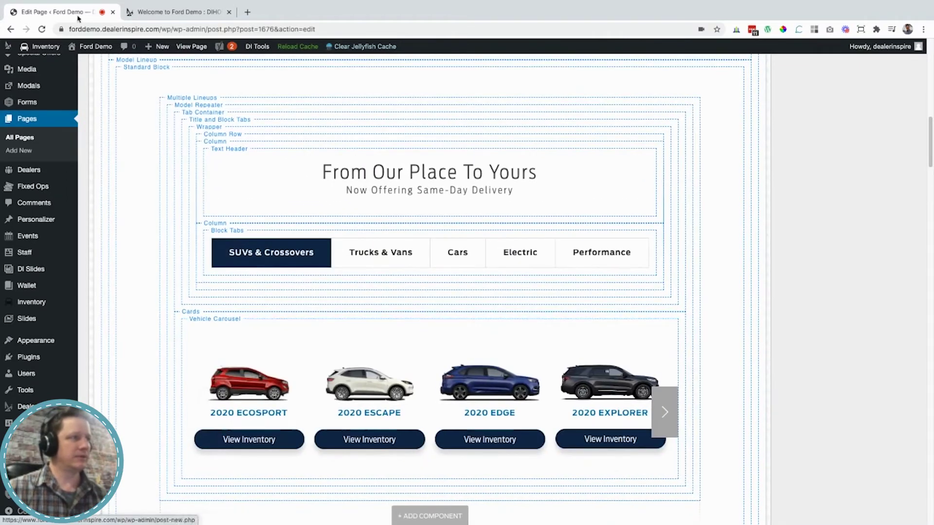
Add the Review Push Scroller with Basic Card Style block from the Reviews category at the end of the page
{"action": "scroll", "coordinate": [434, 156], "scroll_direction": "down", "scroll_amount": 5}
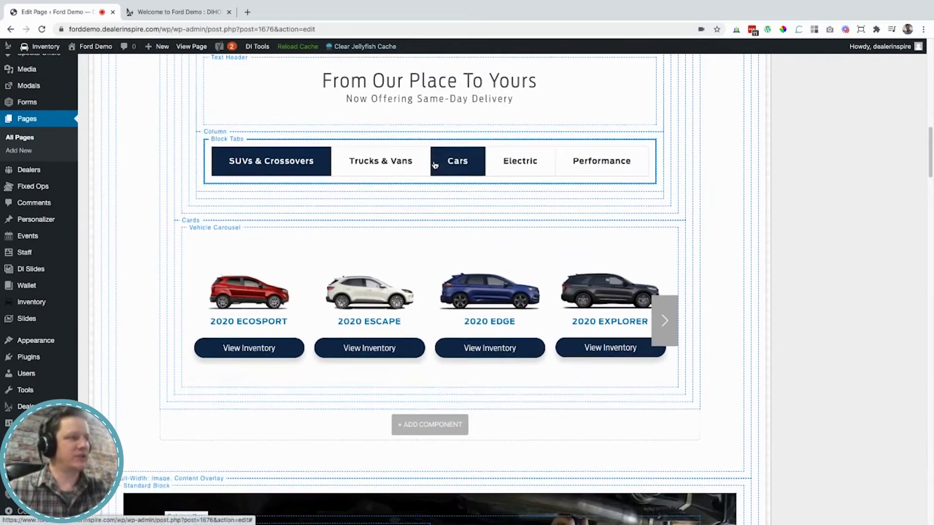
{"action": "scroll", "coordinate": [434, 165], "scroll_direction": "down", "scroll_amount": 2}
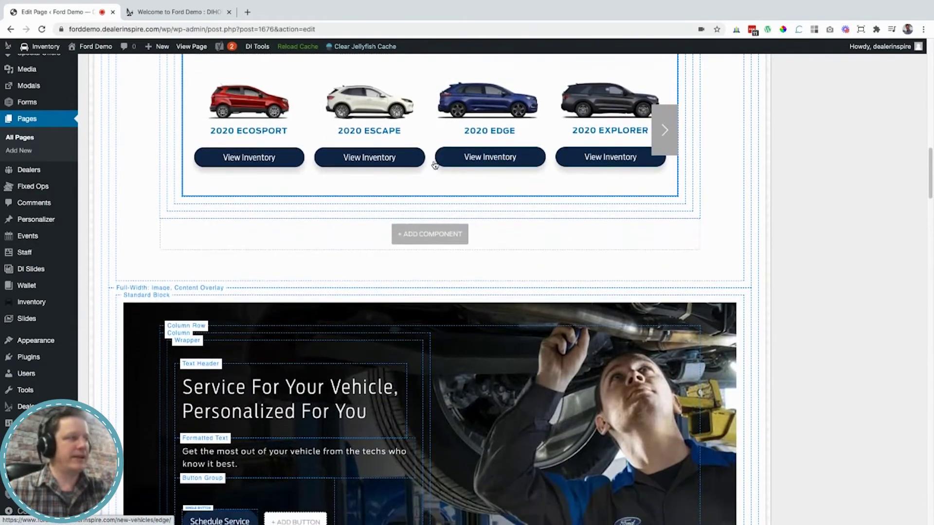
{"action": "scroll", "coordinate": [435, 166], "scroll_direction": "down", "scroll_amount": 4}
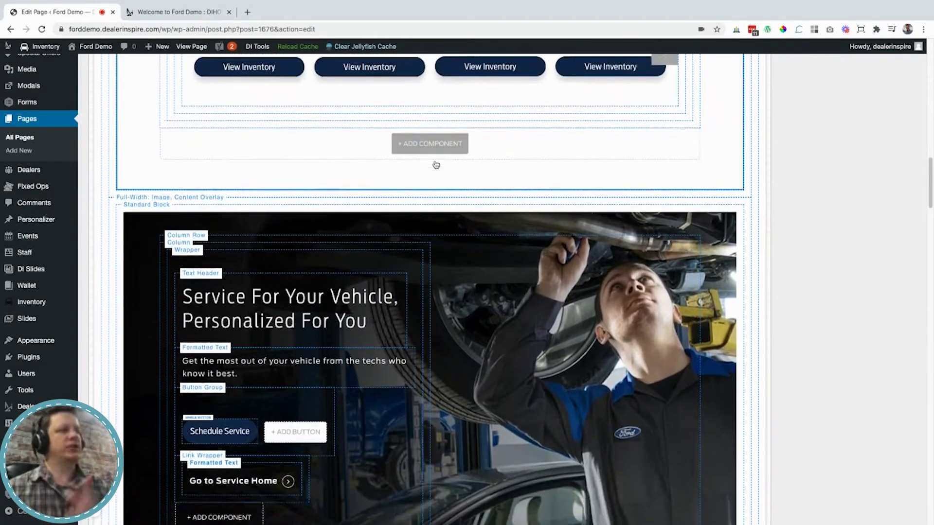
{"action": "scroll", "coordinate": [435, 164], "scroll_direction": "down", "scroll_amount": 1}
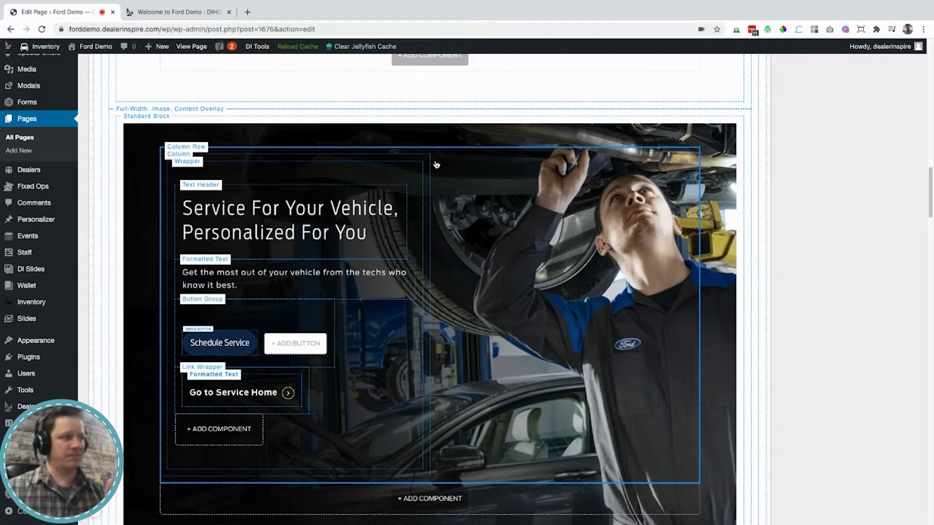
{"action": "scroll", "coordinate": [437, 165], "scroll_direction": "down", "scroll_amount": 6}
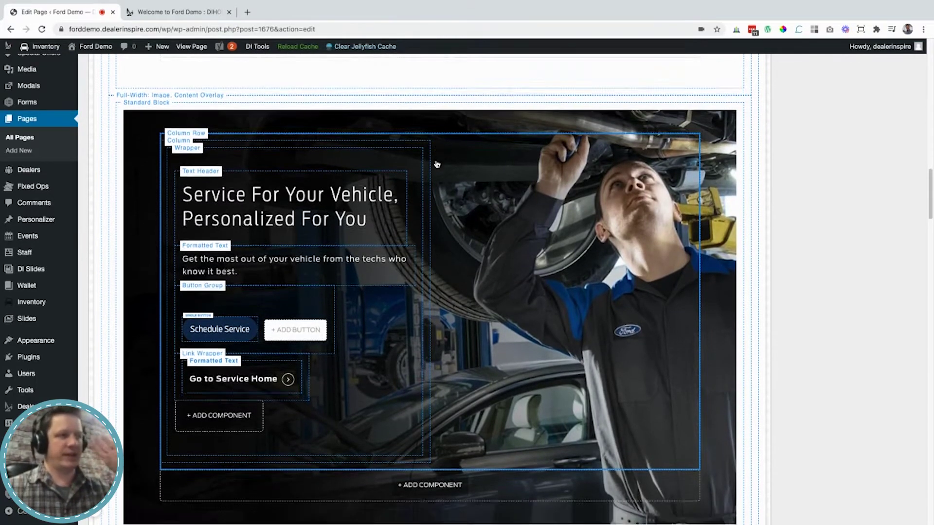
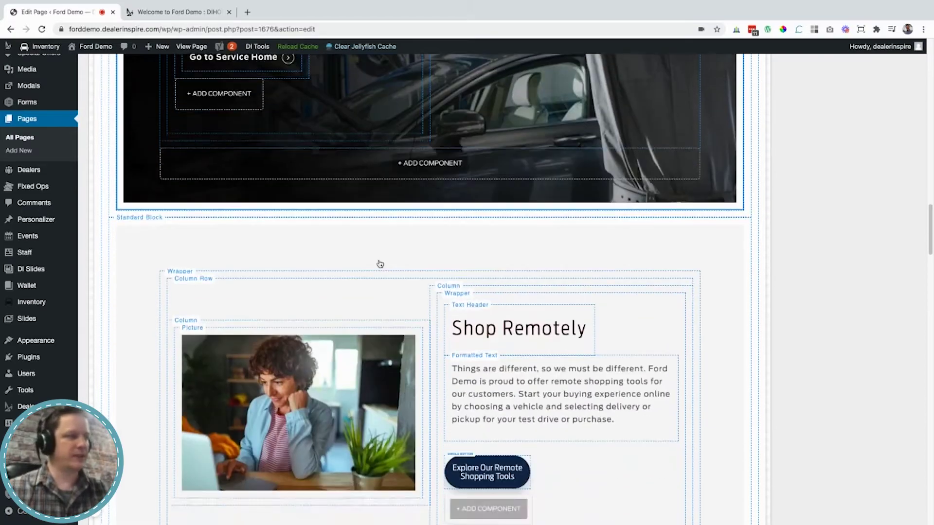
{"action": "scroll", "coordinate": [380, 264], "scroll_direction": "down", "scroll_amount": 15}
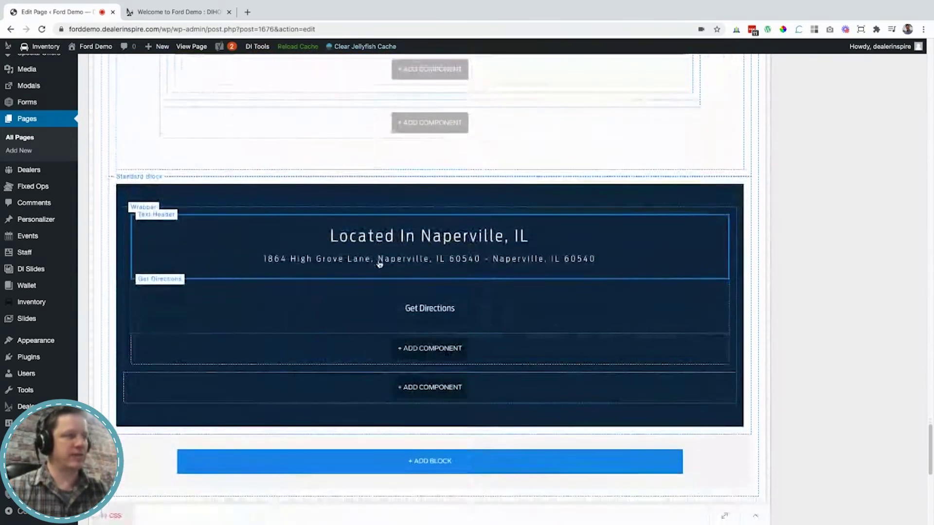
{"action": "scroll", "coordinate": [389, 194], "scroll_direction": "up", "scroll_amount": 1}
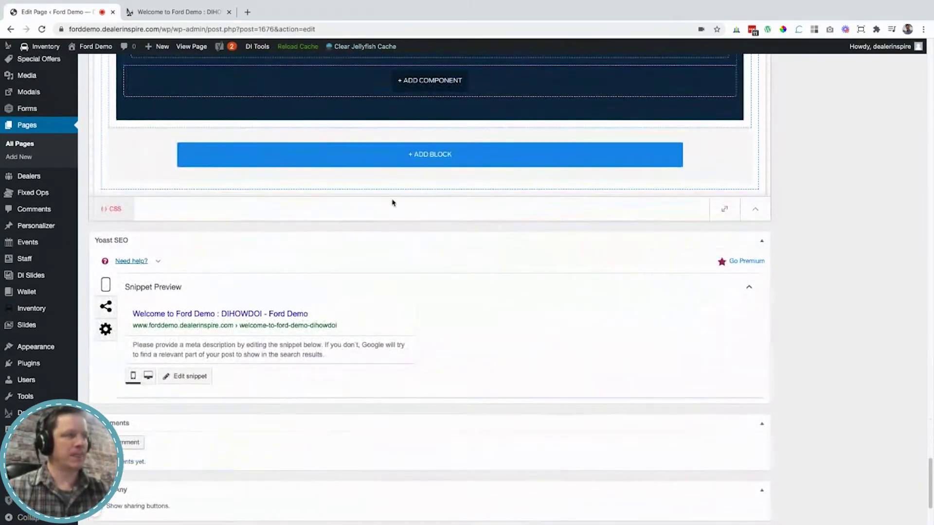
{"action": "left_click", "coordinate": [398, 155]}
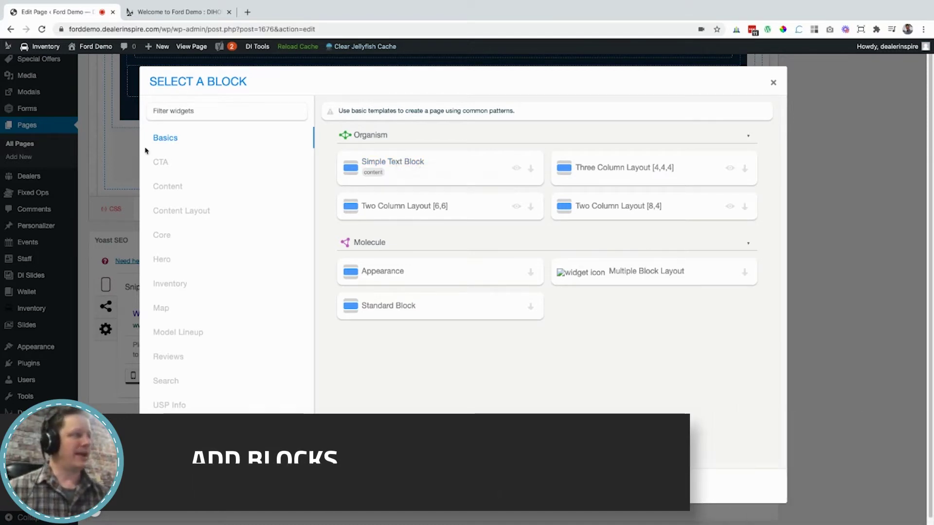
{"action": "left_click", "coordinate": [179, 357]}
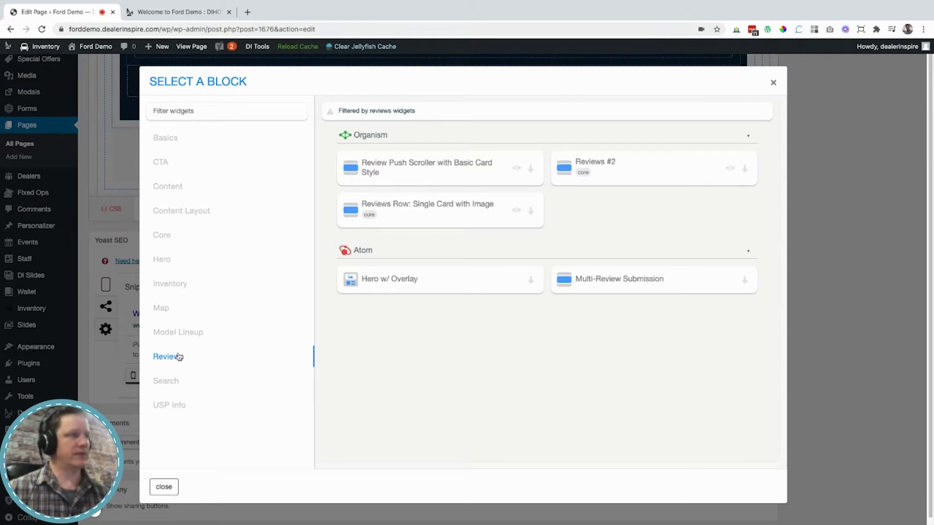
{"action": "left_click", "coordinate": [428, 162]}
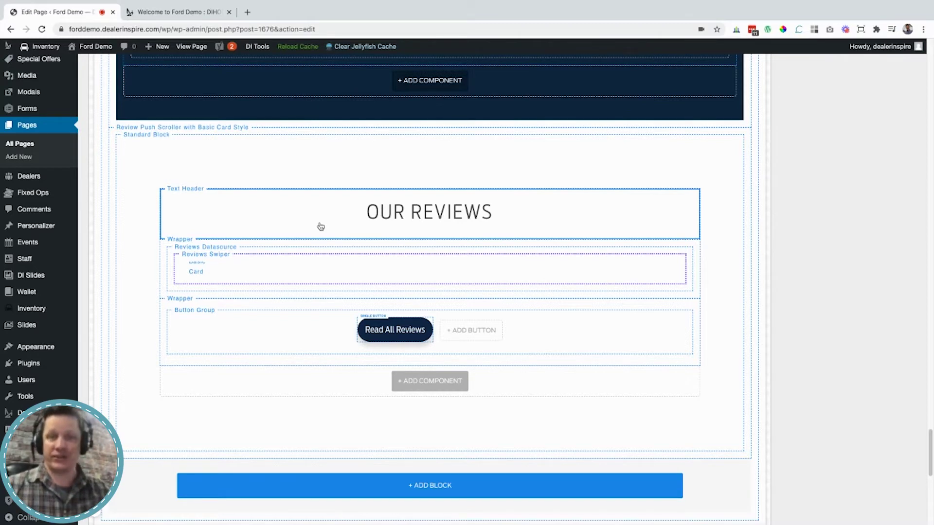
Set the new block's Reviews Datasource filter to [DealerRater] - HideEmptyReviews and save it
{"action": "left_click", "coordinate": [262, 253]}
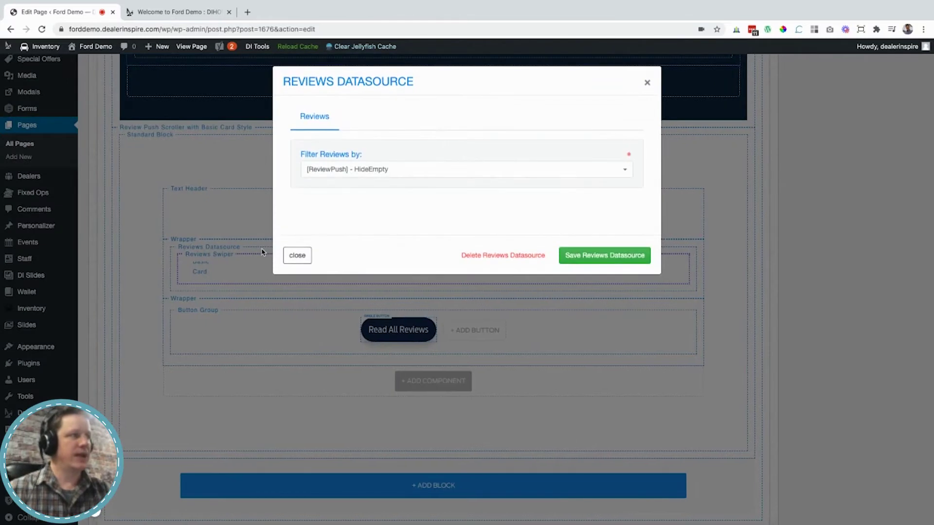
{"action": "left_click", "coordinate": [372, 173]}
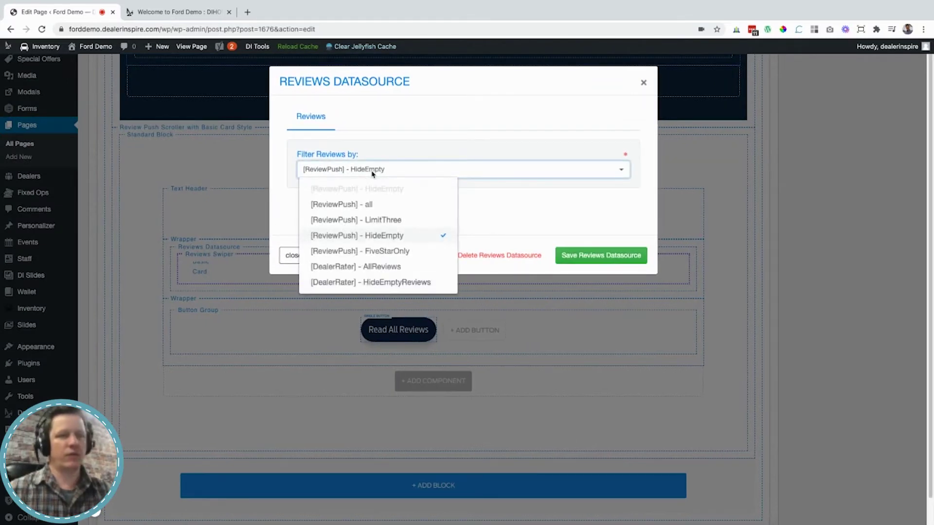
{"action": "left_click", "coordinate": [396, 282]}
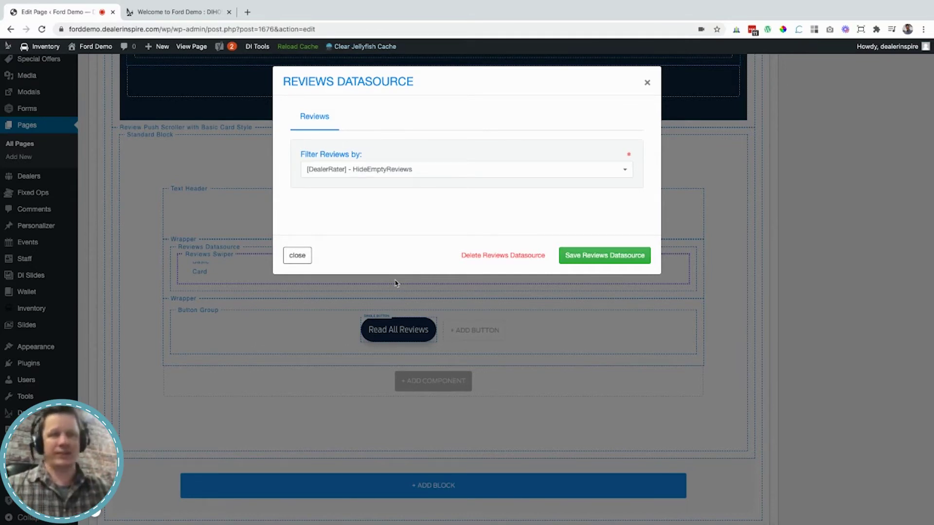
{"action": "left_click", "coordinate": [579, 254]}
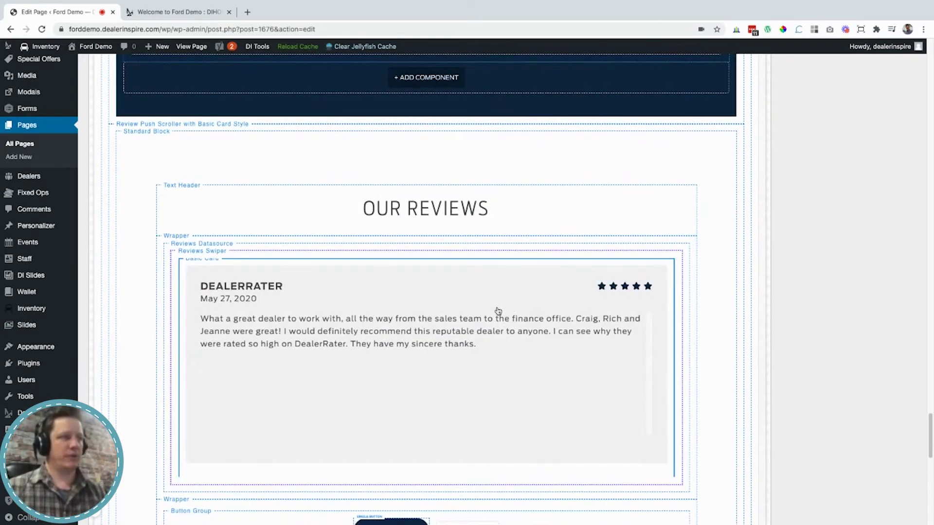
Move the Our Reviews block up the page, past the location block, to directly above the Shop Remotely section
{"action": "scroll", "coordinate": [498, 312], "scroll_direction": "down", "scroll_amount": 4}
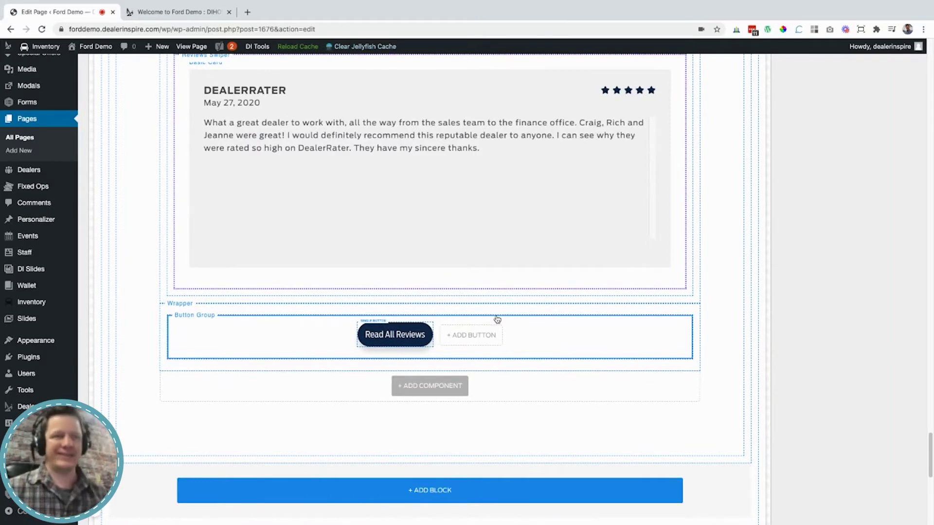
{"action": "scroll", "coordinate": [497, 319], "scroll_direction": "up", "scroll_amount": 5}
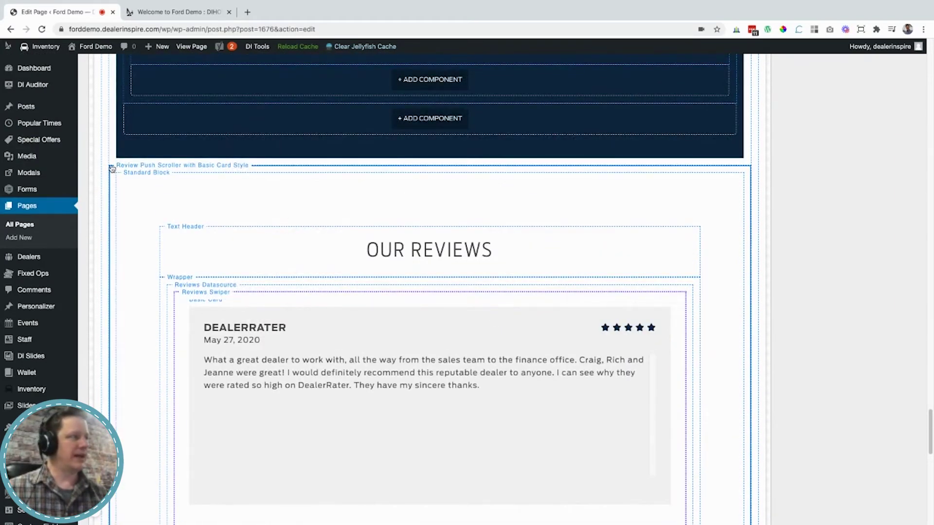
{"action": "left_click_drag", "start_coordinate": [113, 168], "coordinate": [114, 100]}
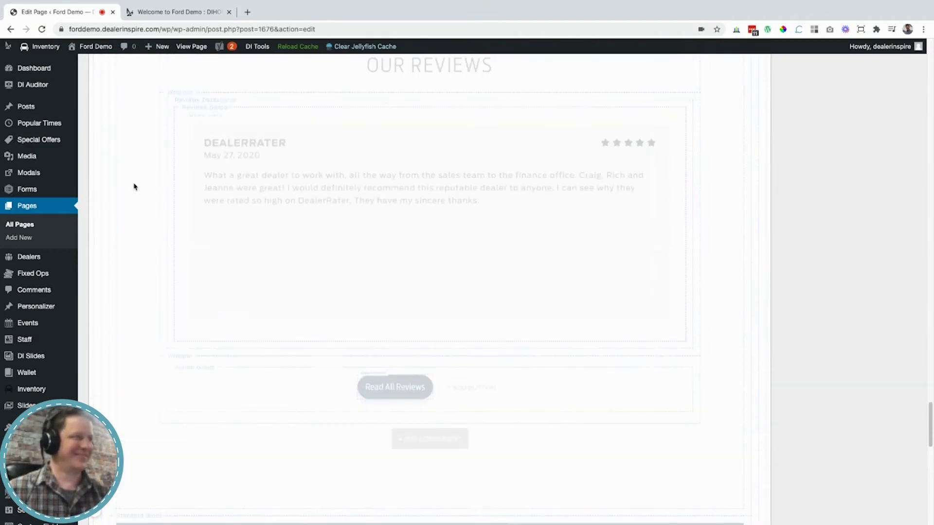
{"action": "scroll", "coordinate": [135, 187], "scroll_direction": "up", "scroll_amount": 2}
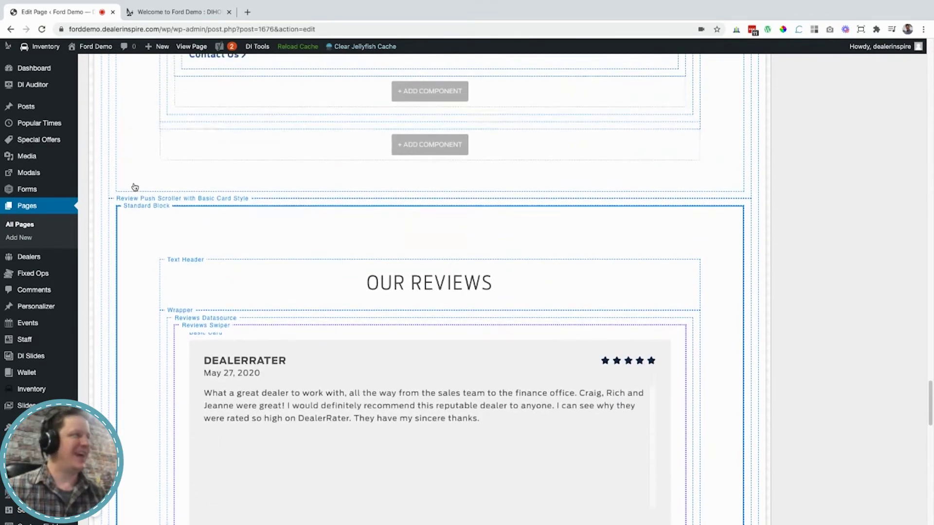
{"action": "left_click_drag", "start_coordinate": [116, 181], "coordinate": [112, 93]}
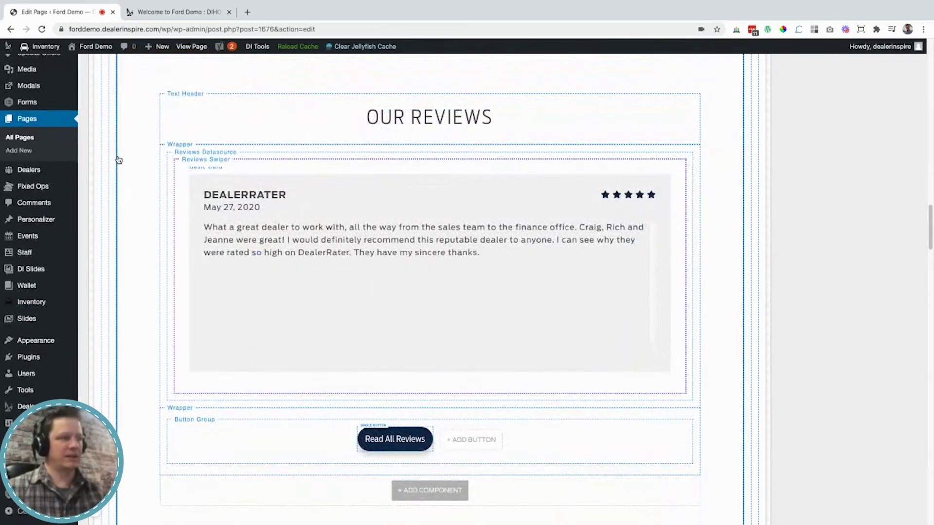
Change the Shop Remotely section's header to "Buy From Home" and save the text header
{"action": "scroll", "coordinate": [220, 178], "scroll_direction": "down", "scroll_amount": 9}
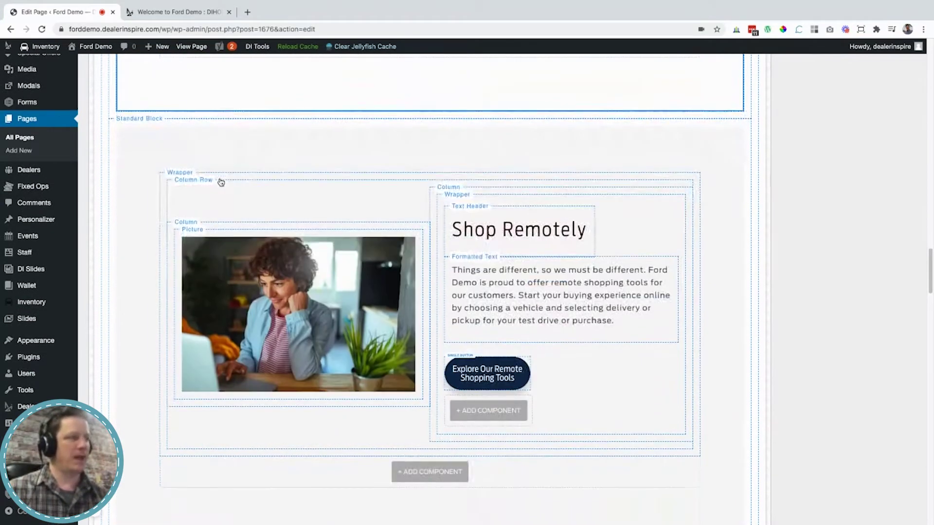
{"action": "left_click", "coordinate": [508, 231]}
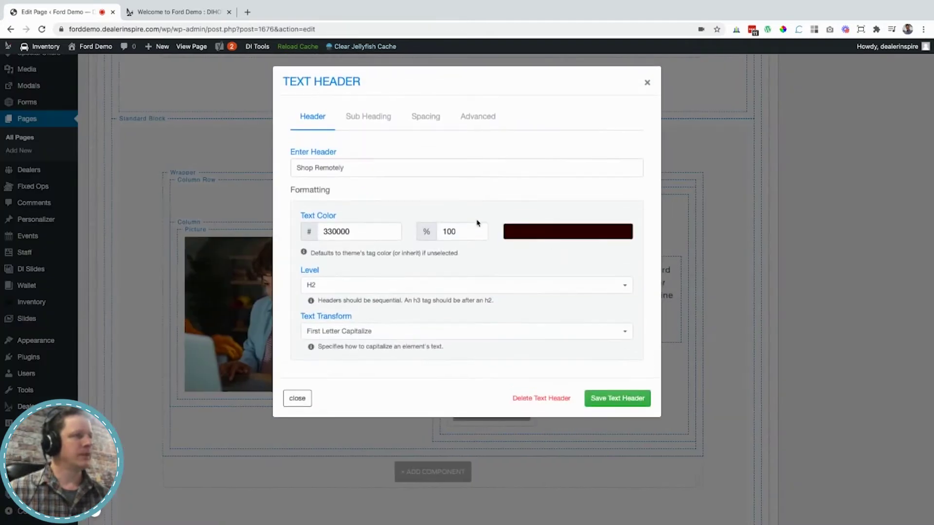
{"action": "triple_click", "coordinate": [370, 170]}
{"action": "type", "text": "Buy"}
{"action": "key", "text": "Down"}
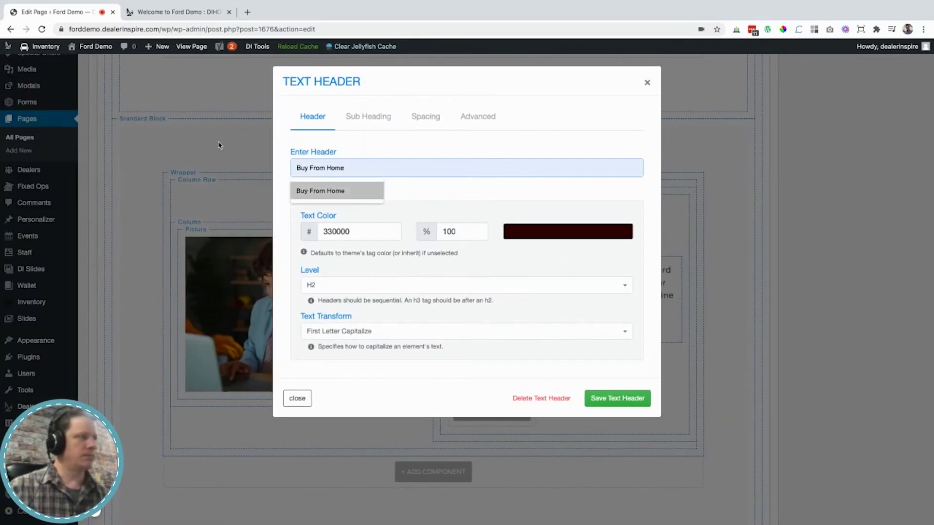
{"action": "key", "text": "Return"}
{"action": "left_click", "coordinate": [612, 398]}
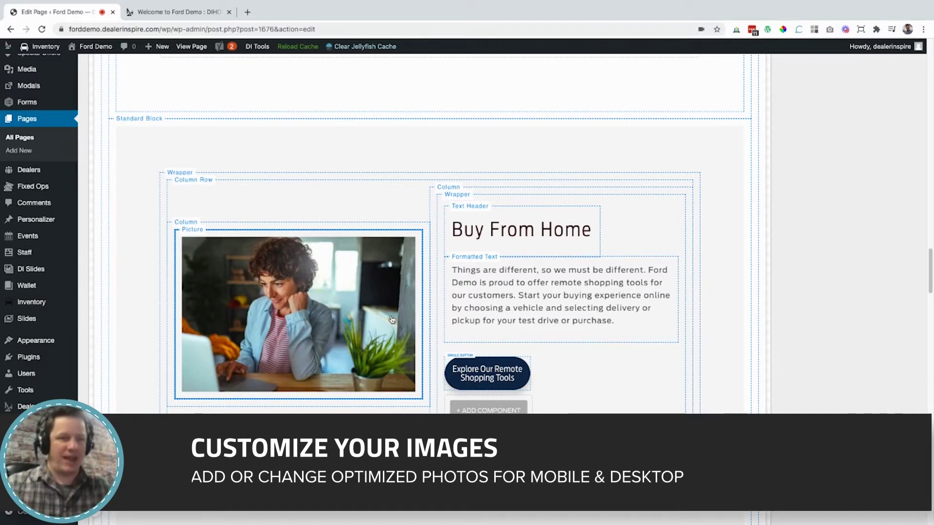
Remove the desktop and mobile images from the picture component beside the Buy From Home text
{"action": "left_click", "coordinate": [392, 320]}
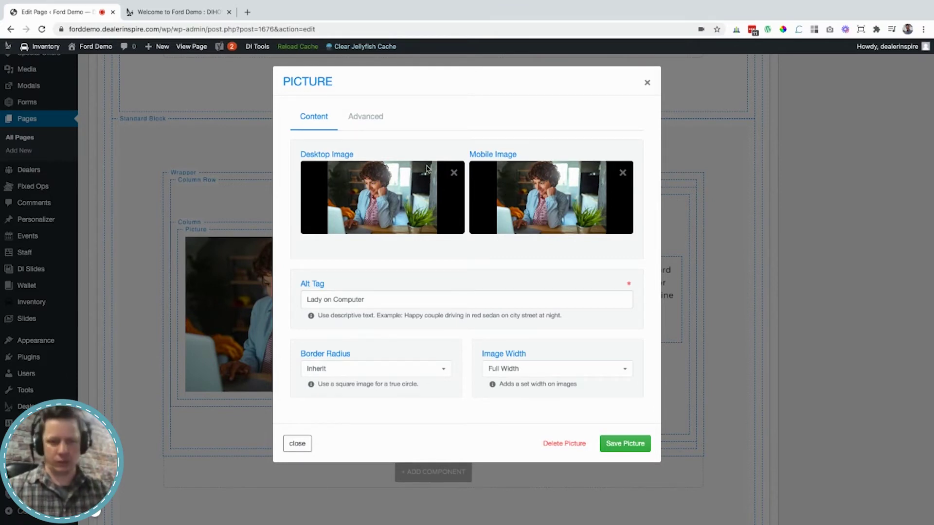
{"action": "left_click", "coordinate": [452, 175]}
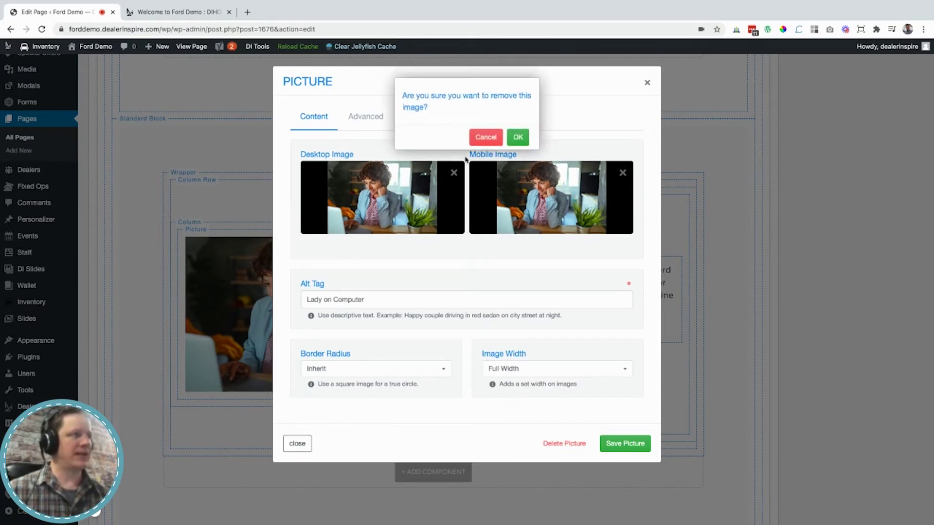
{"action": "left_click", "coordinate": [511, 142]}
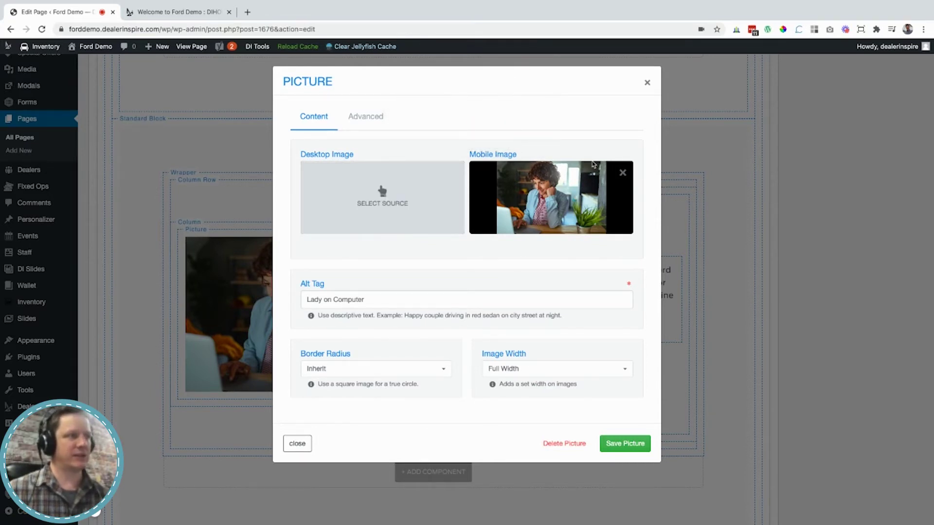
{"action": "left_click", "coordinate": [623, 174]}
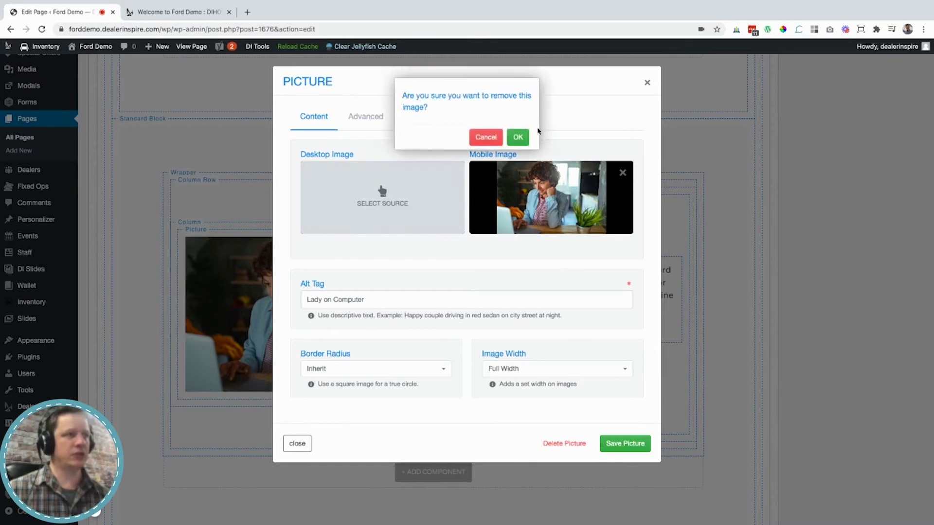
{"action": "left_click", "coordinate": [517, 136]}
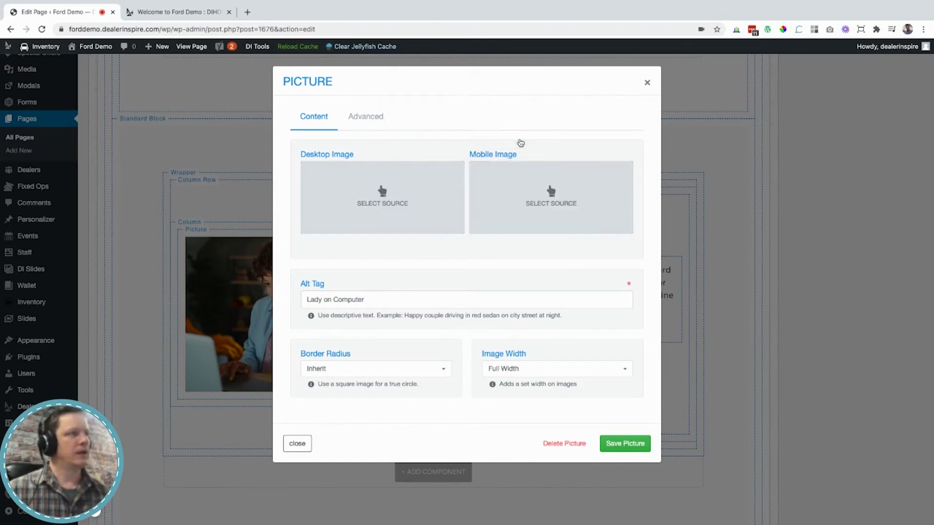
Insert Buy-Ford-At-Home.jpg as the desktop image and Buy-Ford-At-Home-Mobile.jpg as the mobile image from the WordPress media library
{"action": "left_click", "coordinate": [370, 199]}
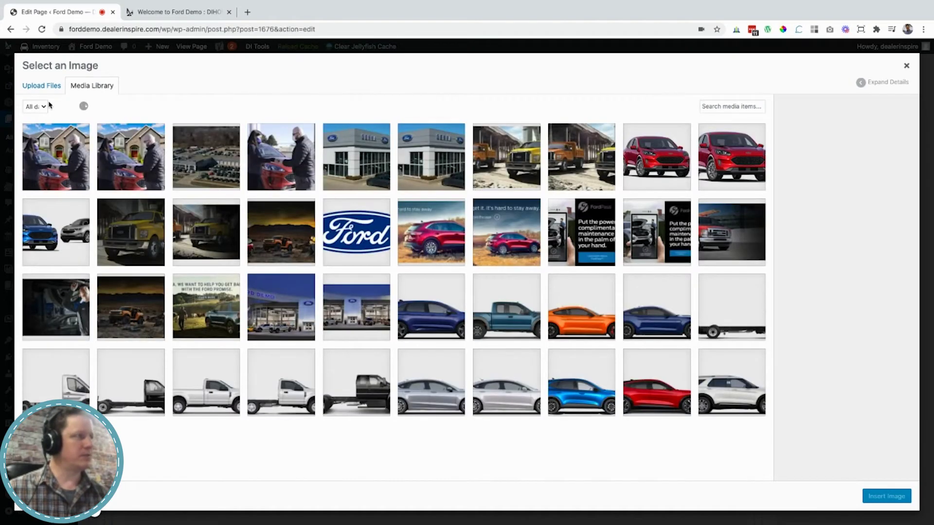
{"action": "left_click", "coordinate": [126, 176]}
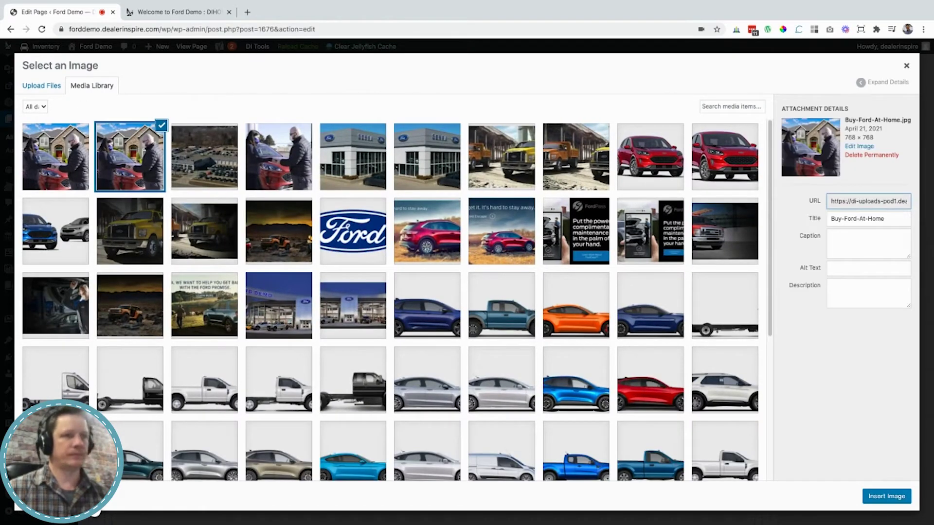
{"action": "left_click", "coordinate": [893, 497]}
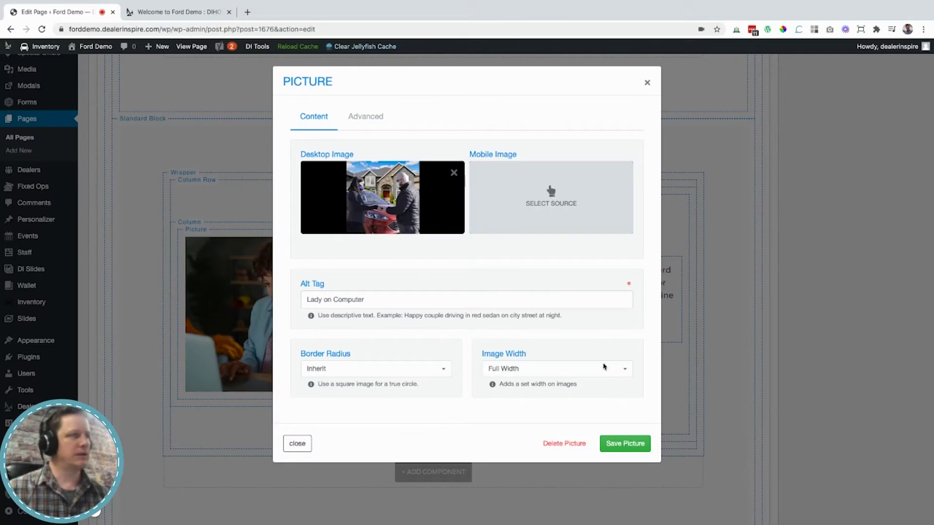
{"action": "left_click", "coordinate": [551, 192]}
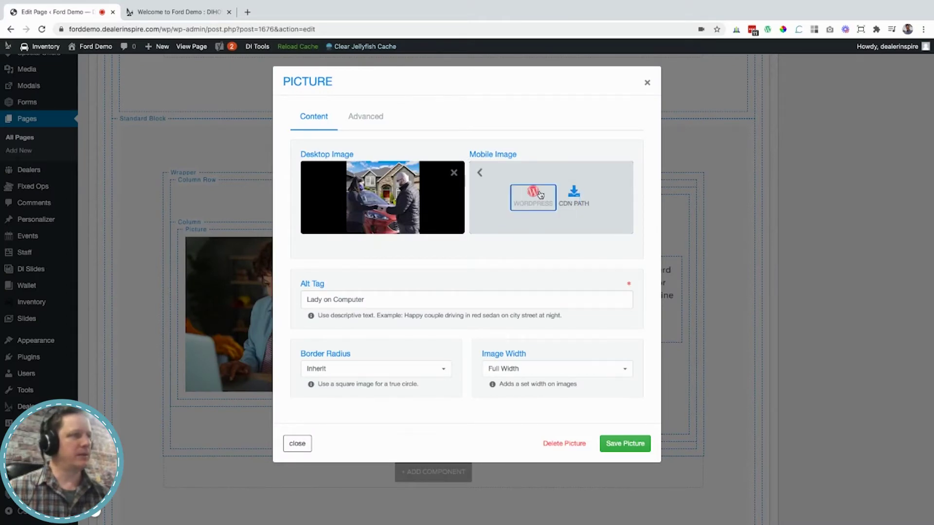
{"action": "left_click", "coordinate": [540, 195]}
{"action": "left_click", "coordinate": [72, 150]}
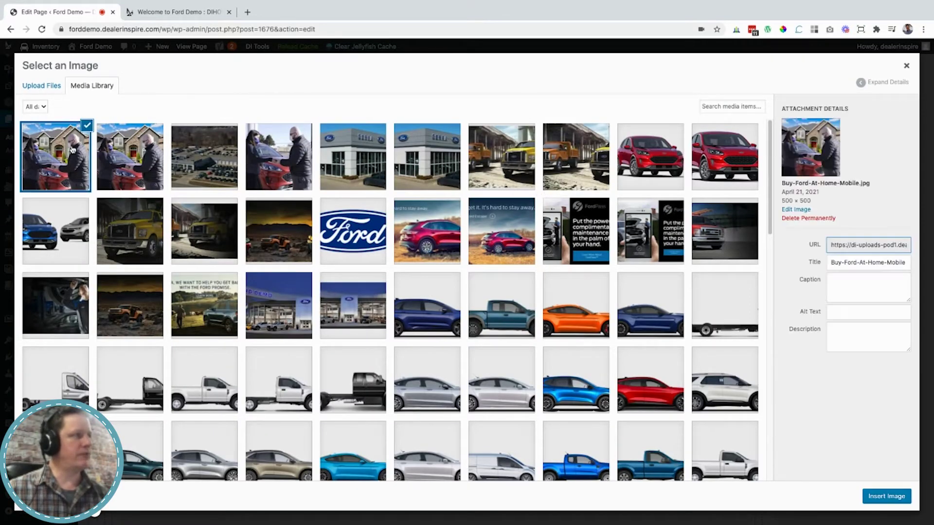
{"action": "left_click", "coordinate": [887, 495]}
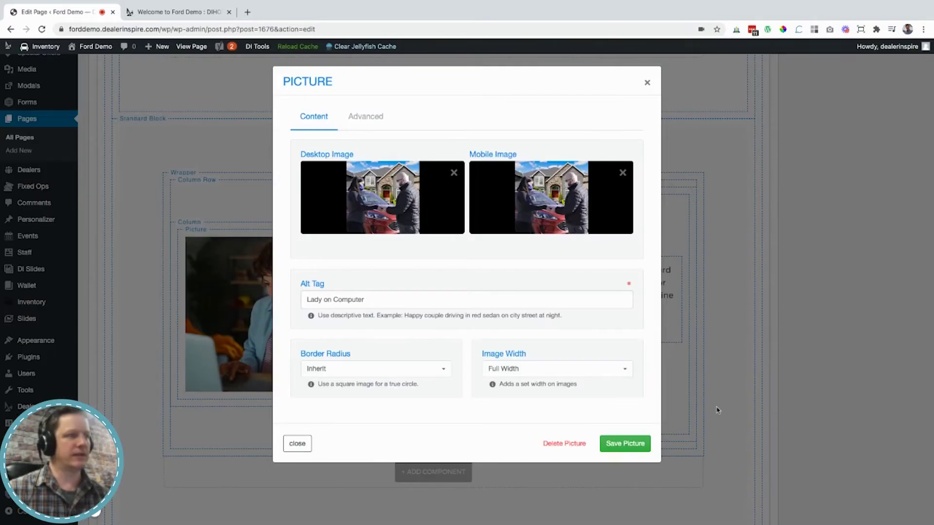
Set the picture's alt tag to "Ford Home Delivery" and save the picture
{"action": "left_click_drag", "start_coordinate": [383, 300], "coordinate": [275, 298]}
{"action": "key", "text": "BackSpace"}
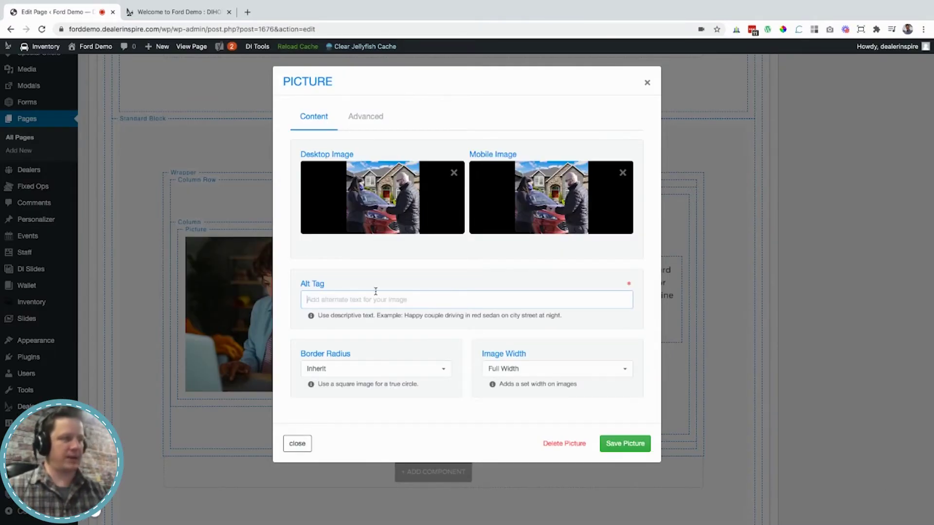
{"action": "type", "text": "Ford H"}
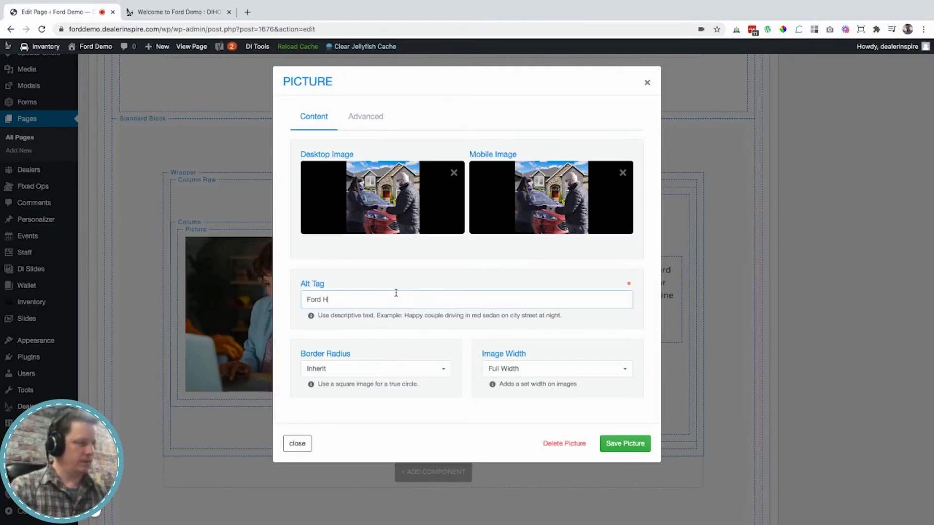
{"action": "type", "text": "ome Delivery"}
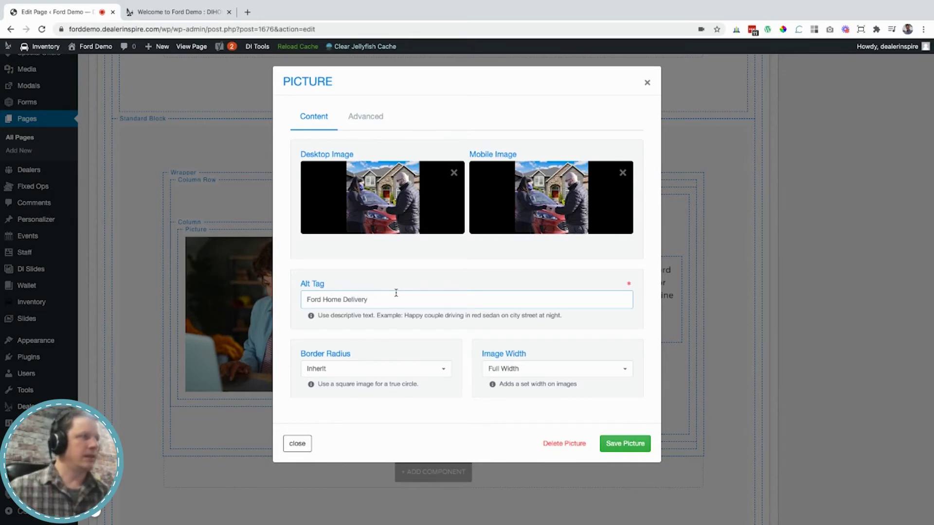
{"action": "left_click", "coordinate": [626, 451]}
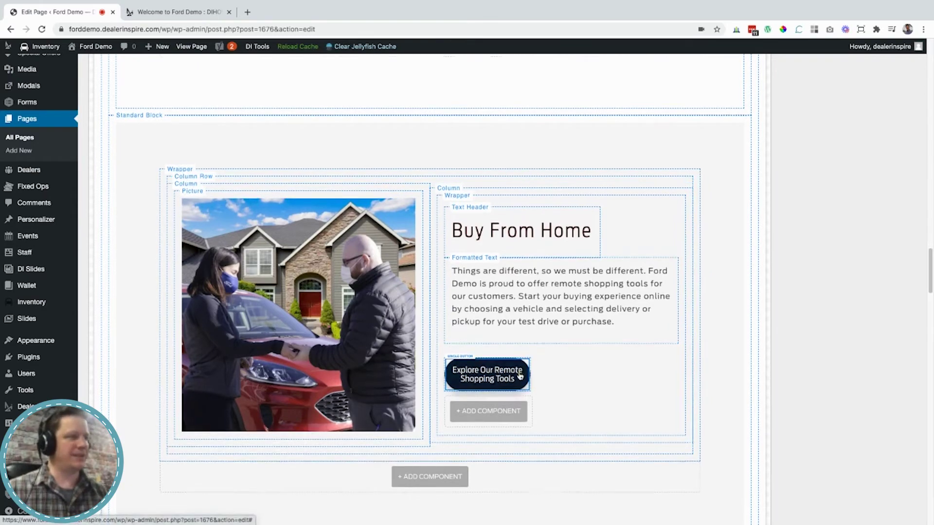
Move the blue Ford Promise and FordPass App block above the Built for the Road Forward commercial vehicles block
{"action": "scroll", "coordinate": [519, 376], "scroll_direction": "down", "scroll_amount": 5}
{"action": "scroll", "coordinate": [519, 375], "scroll_direction": "down", "scroll_amount": 5}
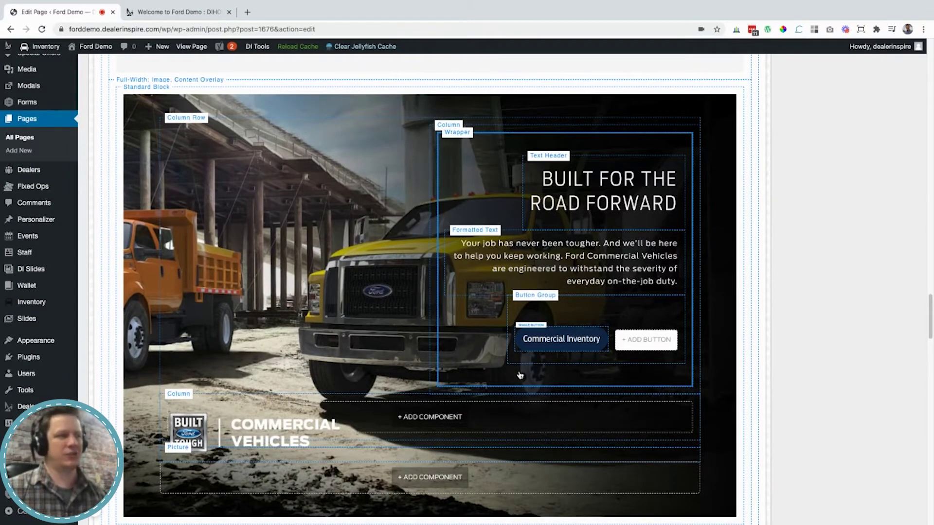
{"action": "scroll", "coordinate": [520, 375], "scroll_direction": "down", "scroll_amount": 2}
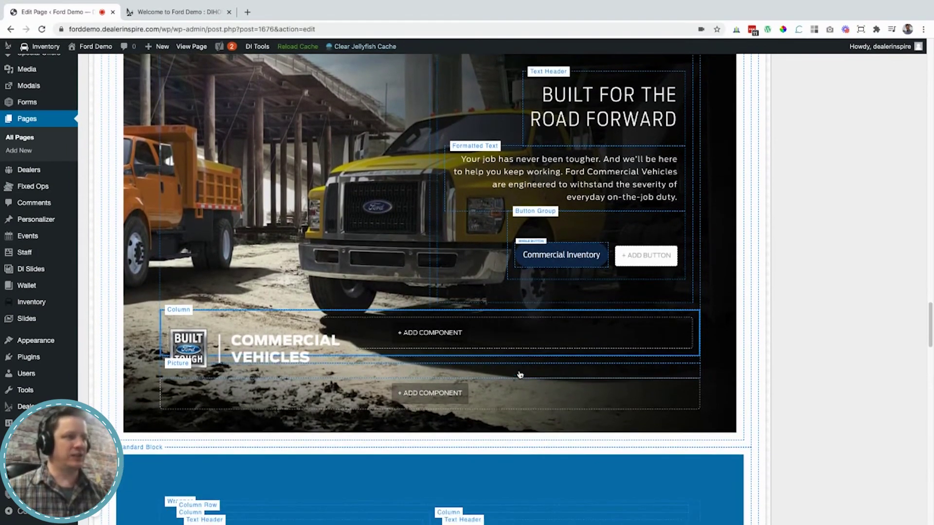
{"action": "scroll", "coordinate": [520, 375], "scroll_direction": "down", "scroll_amount": 3}
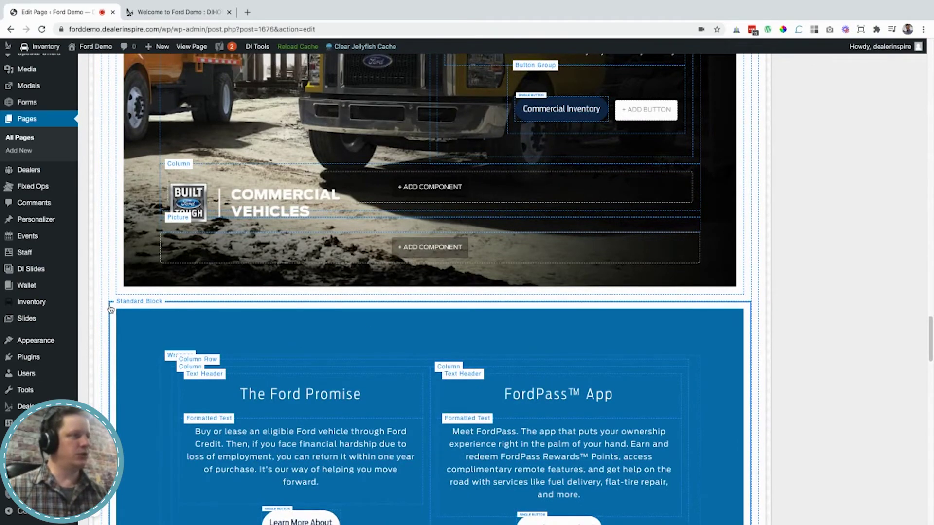
{"action": "left_click_drag", "start_coordinate": [111, 309], "coordinate": [174, 289]}
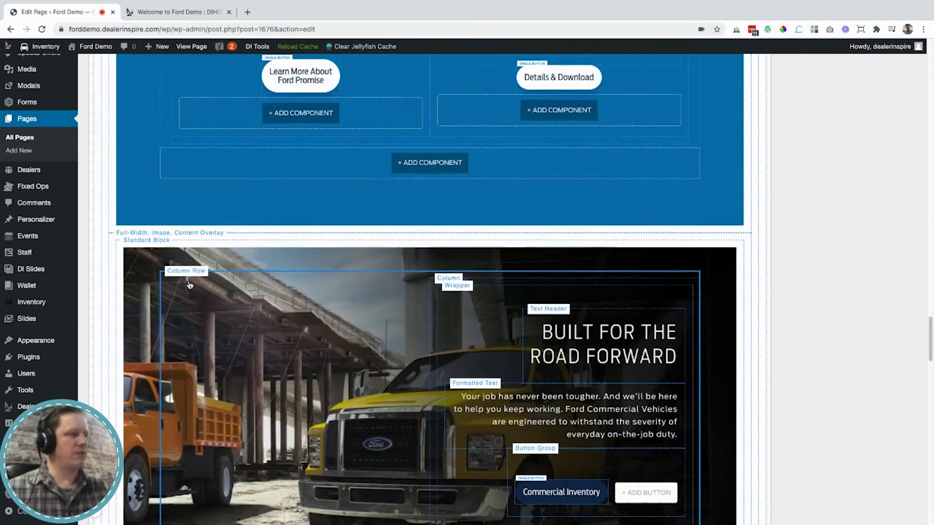
{"action": "scroll", "coordinate": [195, 292], "scroll_direction": "up", "scroll_amount": 10}
{"action": "scroll", "coordinate": [357, 300], "scroll_direction": "down", "scroll_amount": 8}
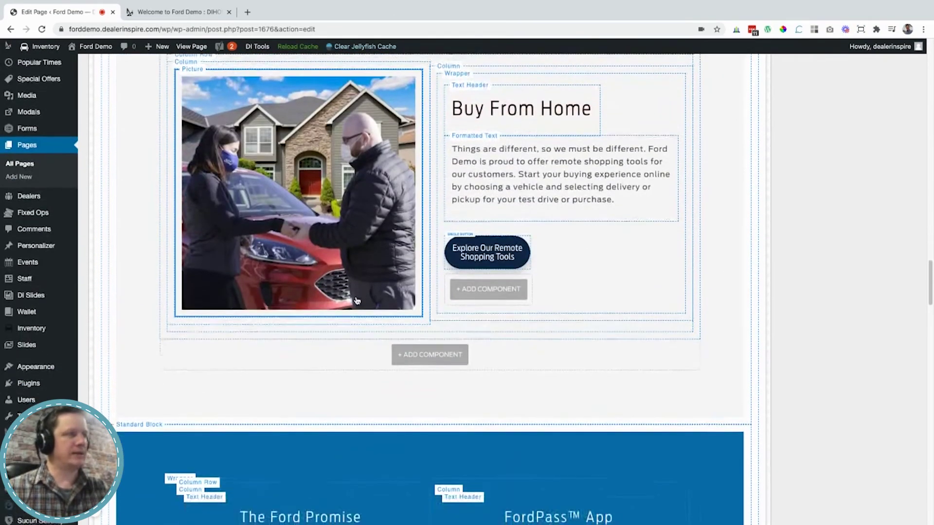
{"action": "scroll", "coordinate": [357, 301], "scroll_direction": "down", "scroll_amount": 10}
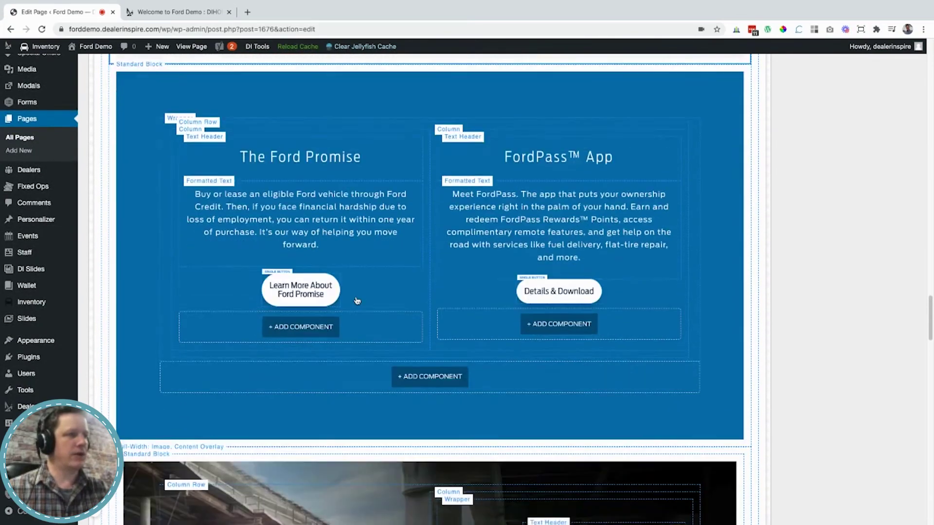
Change the Welcome to Ford Demo header to "Your Naperville, IL Ford Dealer" and save the text header
{"action": "scroll", "coordinate": [357, 300], "scroll_direction": "down", "scroll_amount": 7}
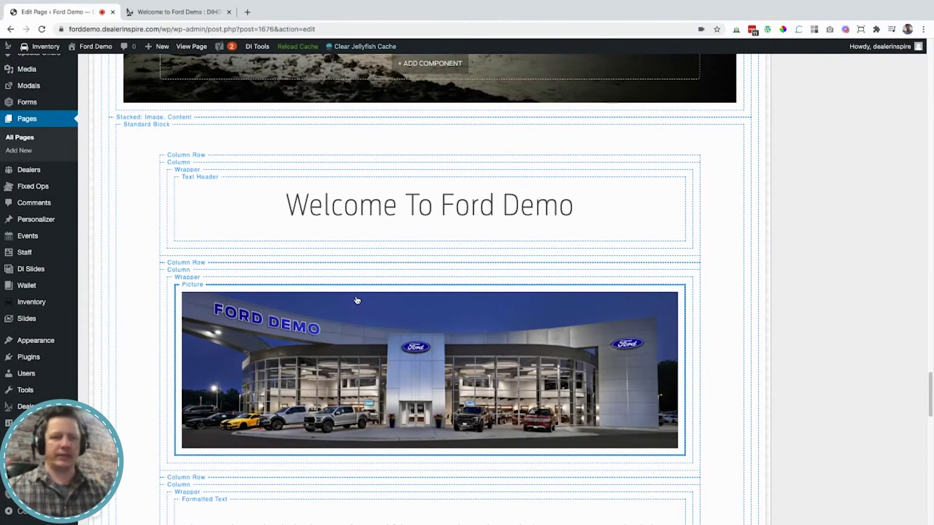
{"action": "scroll", "coordinate": [357, 301], "scroll_direction": "down", "scroll_amount": 1}
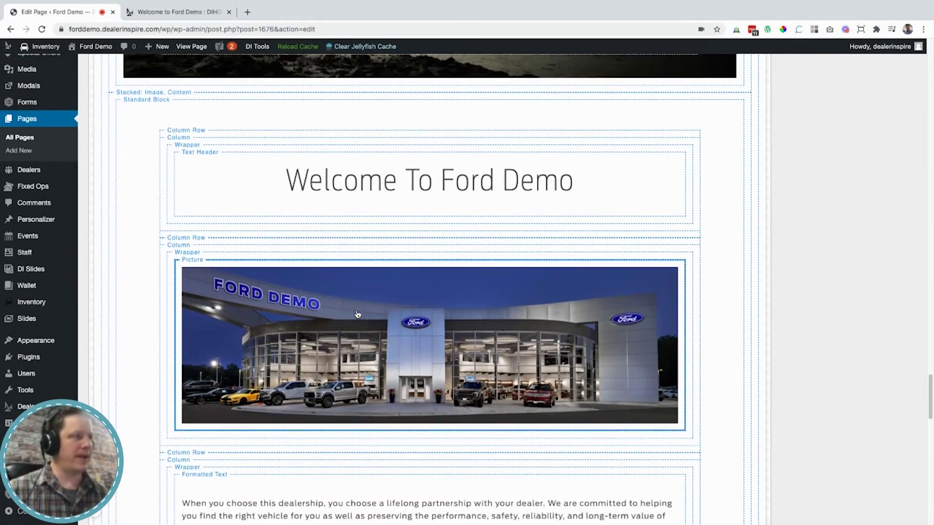
{"action": "left_click", "coordinate": [329, 164]}
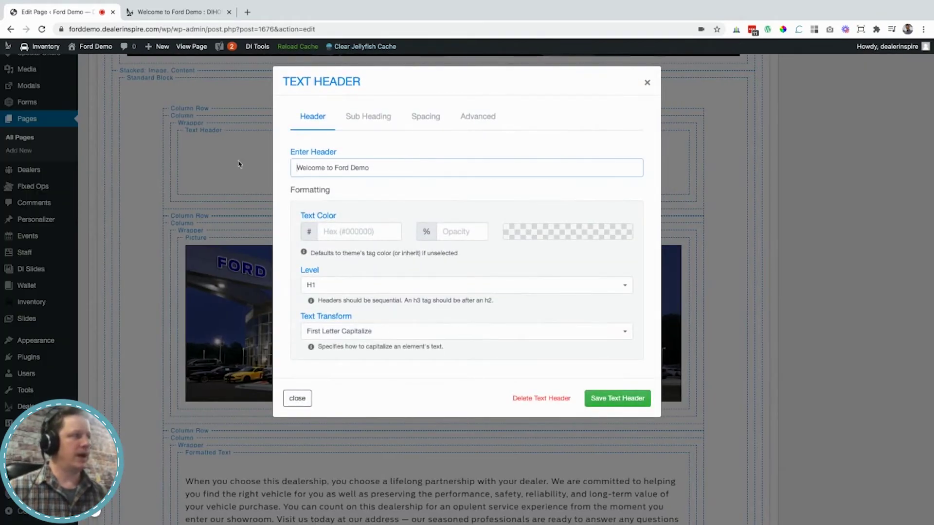
{"action": "left_click_drag", "start_coordinate": [433, 167], "coordinate": [287, 172]}
{"action": "type", "text": "Yo"}
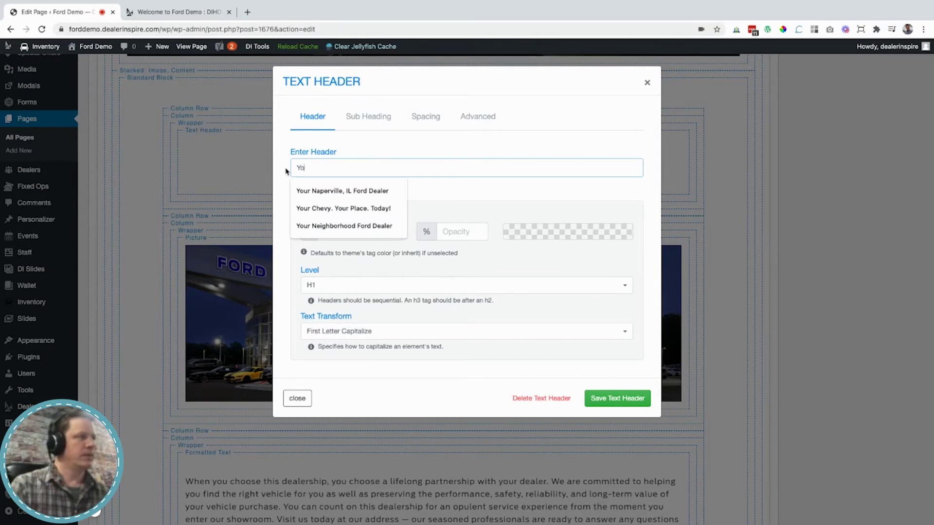
{"action": "key", "text": "Down"}
{"action": "key", "text": "Return"}
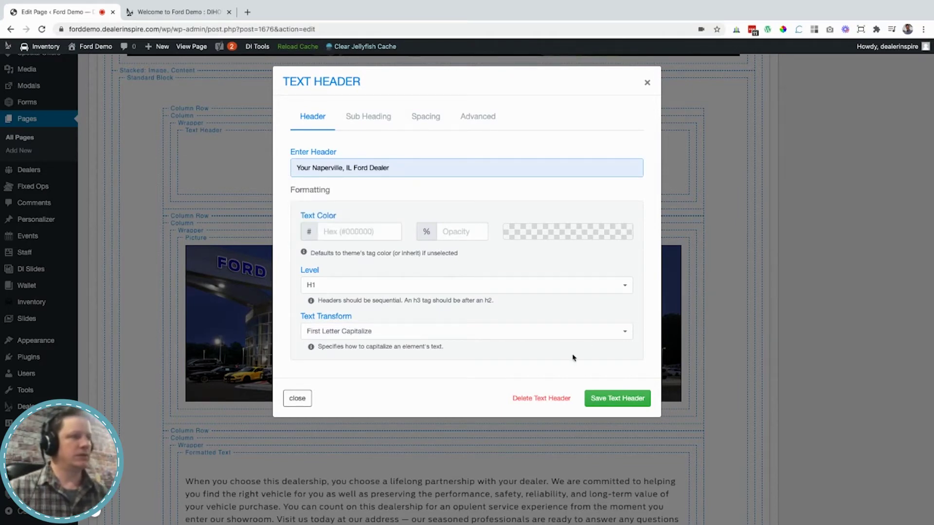
{"action": "left_click", "coordinate": [638, 401]}
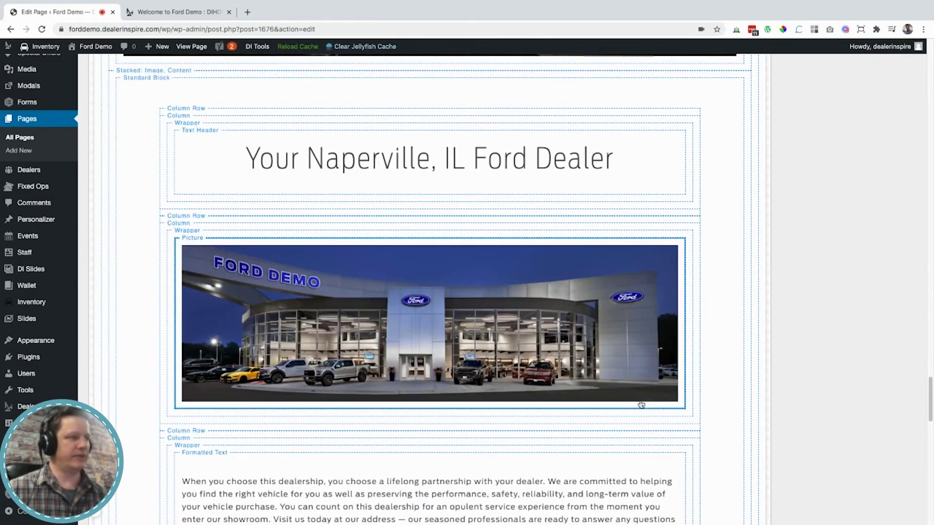
Replace the dealership picture below the Naperville header with the Serra Ford building photo
{"action": "left_click", "coordinate": [297, 304]}
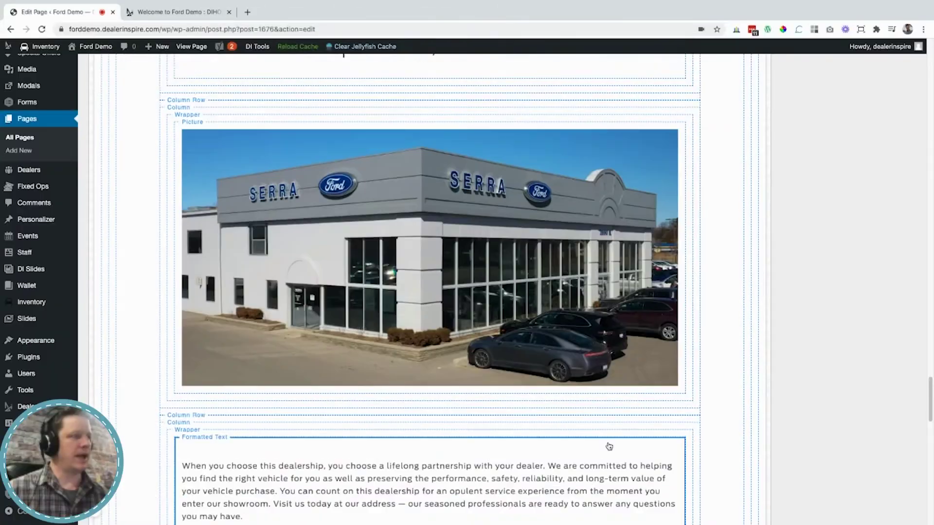
{"action": "scroll", "coordinate": [608, 446], "scroll_direction": "down", "scroll_amount": 6}
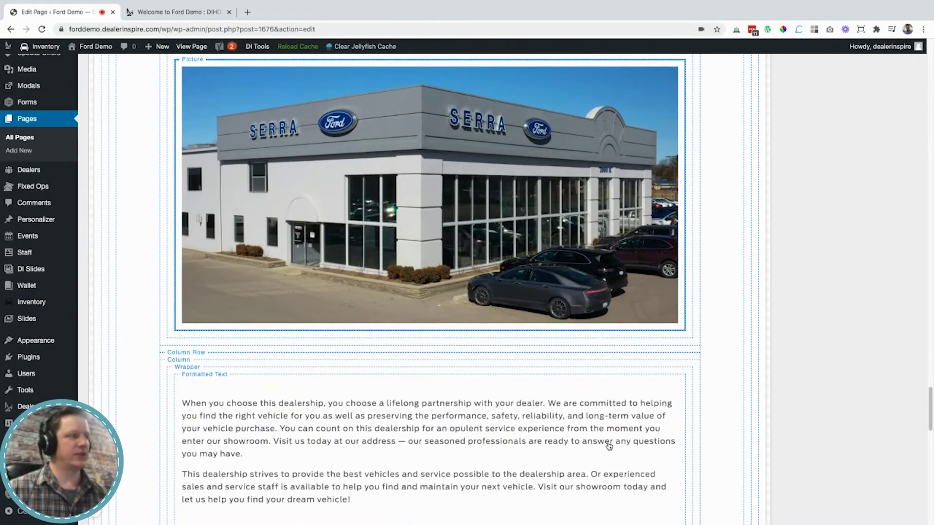
{"action": "scroll", "coordinate": [609, 446], "scroll_direction": "down", "scroll_amount": 7}
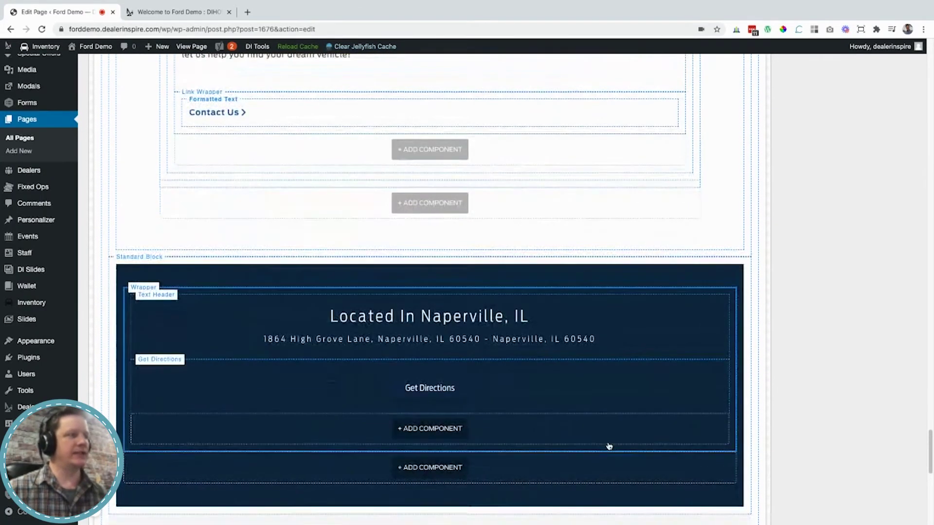
{"action": "scroll", "coordinate": [609, 446], "scroll_direction": "down", "scroll_amount": 2}
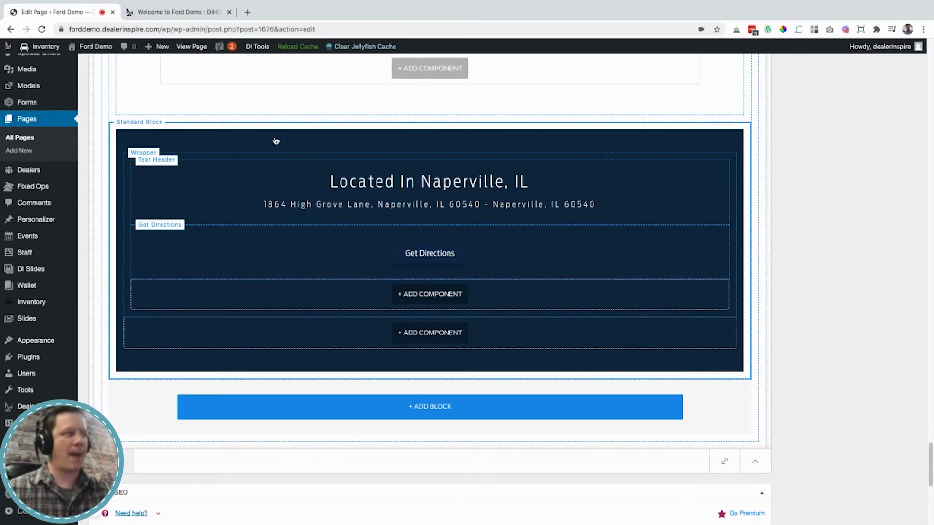
Delete the dark blue "Located In Naperville, IL" standard block at the end of the page
{"action": "left_click", "coordinate": [114, 138]}
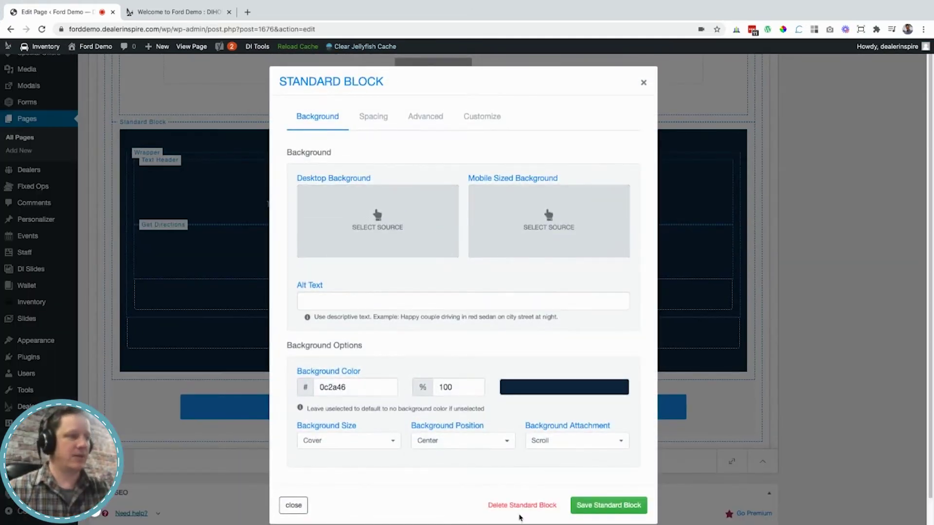
{"action": "left_click", "coordinate": [521, 506]}
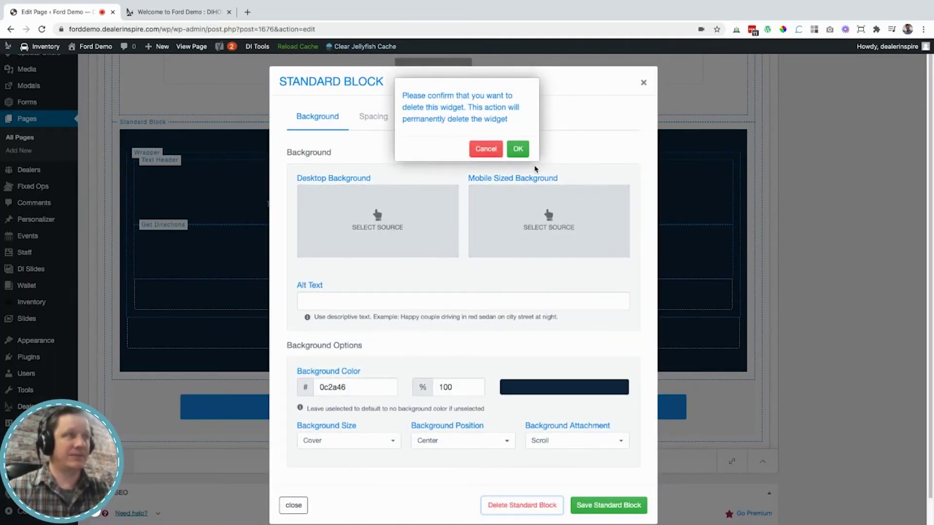
{"action": "left_click", "coordinate": [518, 148]}
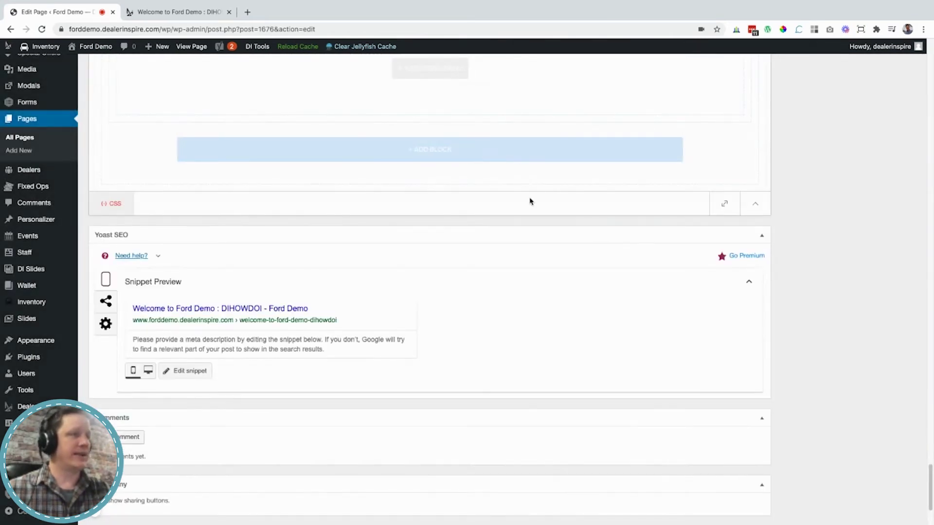
Compare the map block previews and insert the Full Map with Right Get Directions Overlay block at the end of the page
{"action": "scroll", "coordinate": [530, 202], "scroll_direction": "up", "scroll_amount": 5}
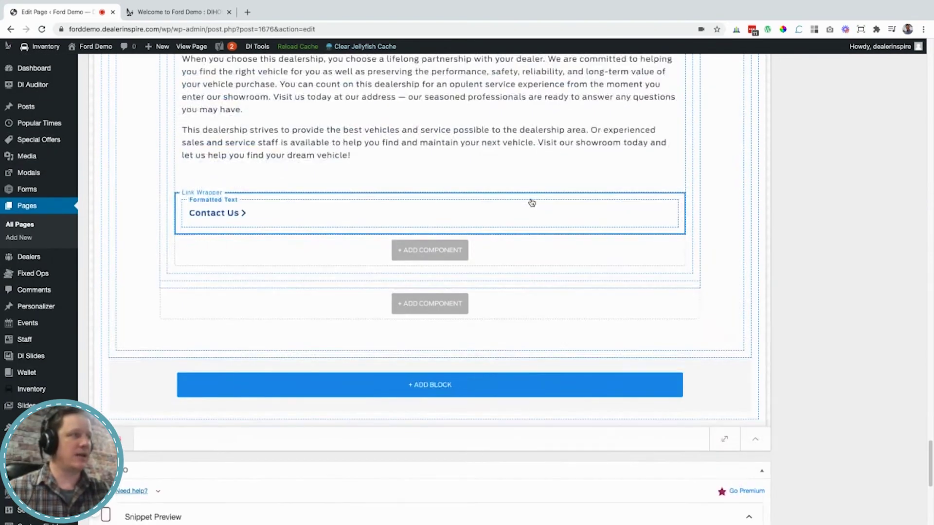
{"action": "left_click", "coordinate": [433, 382]}
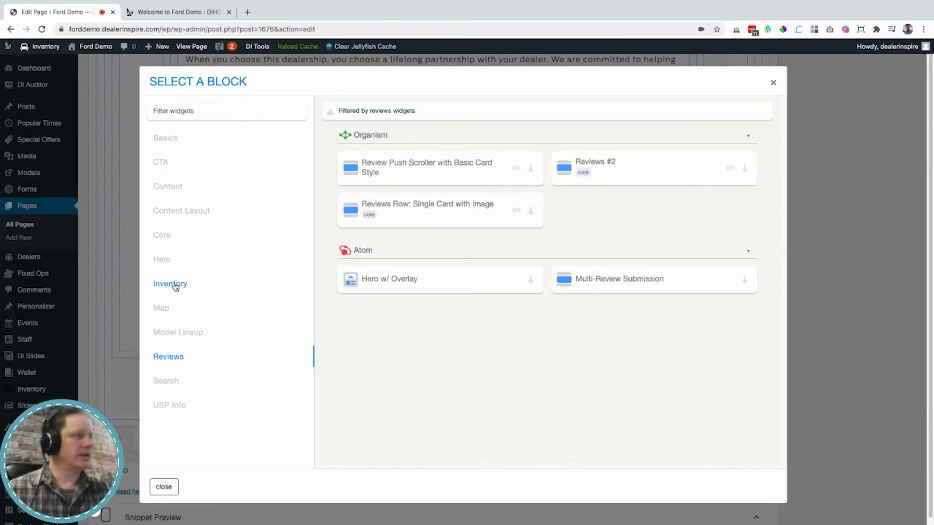
{"action": "left_click", "coordinate": [166, 307]}
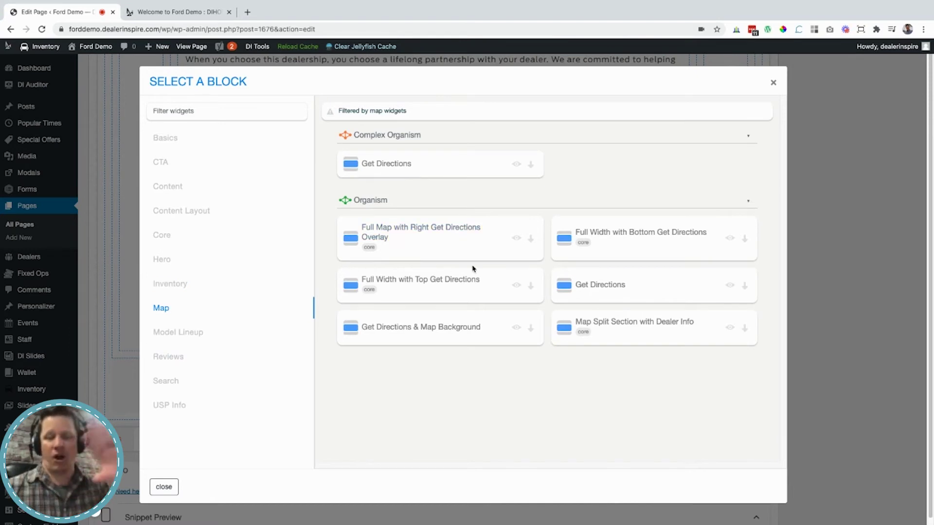
{"action": "left_click", "coordinate": [517, 238]}
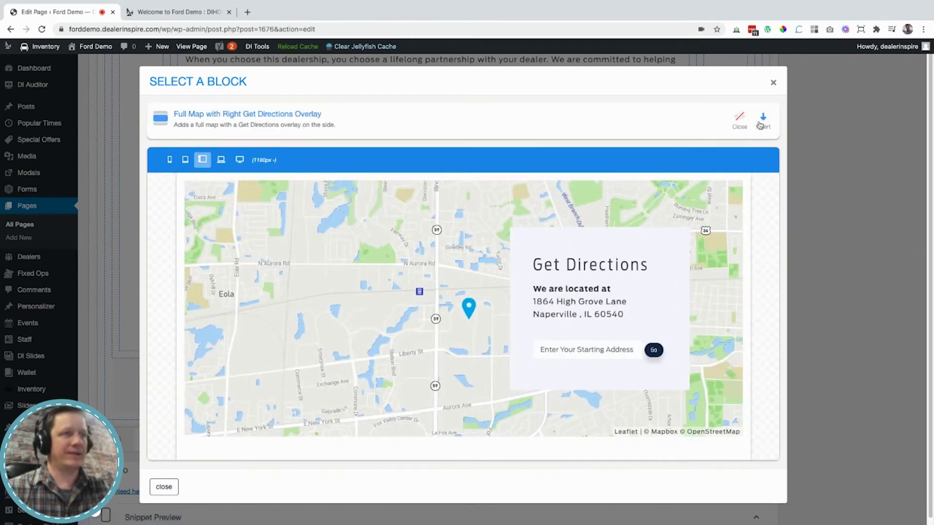
{"action": "left_click", "coordinate": [740, 118]}
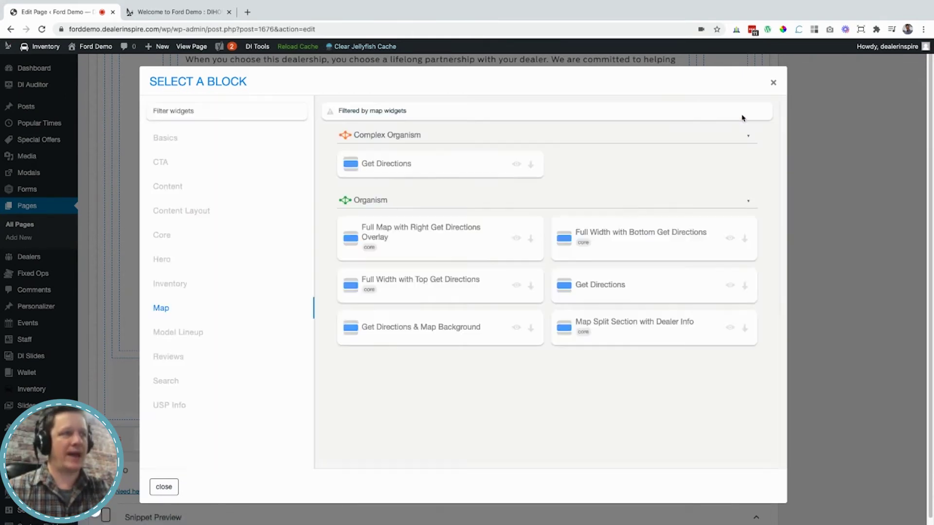
{"action": "left_click", "coordinate": [730, 239]}
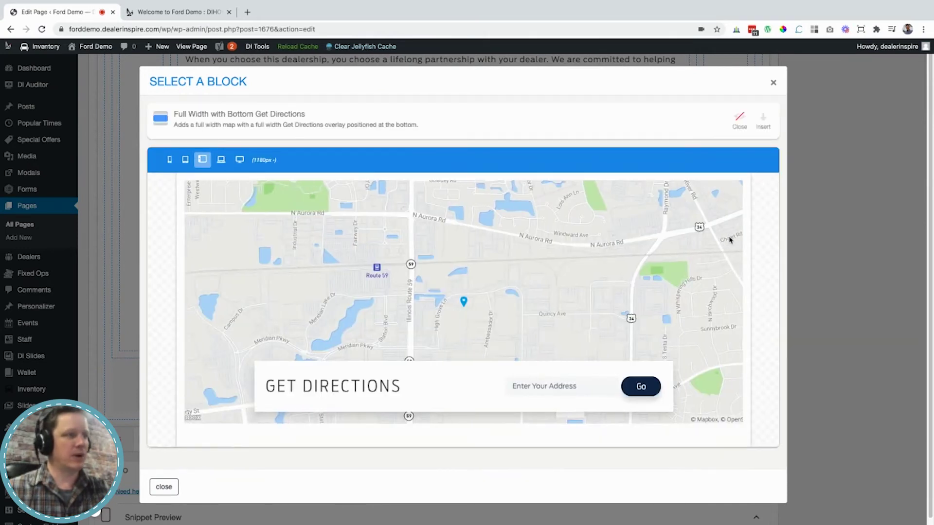
{"action": "left_click", "coordinate": [739, 118]}
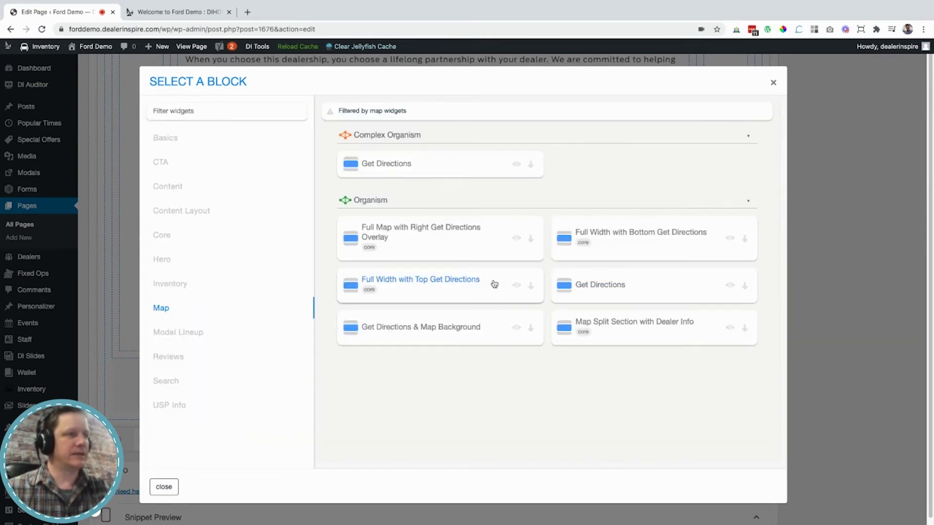
{"action": "left_click", "coordinate": [517, 286]}
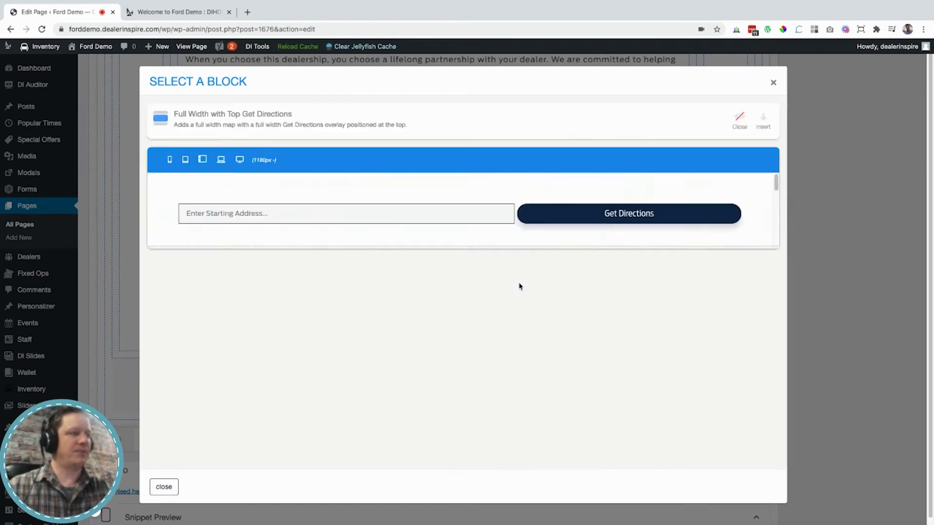
{"action": "left_click", "coordinate": [739, 118]}
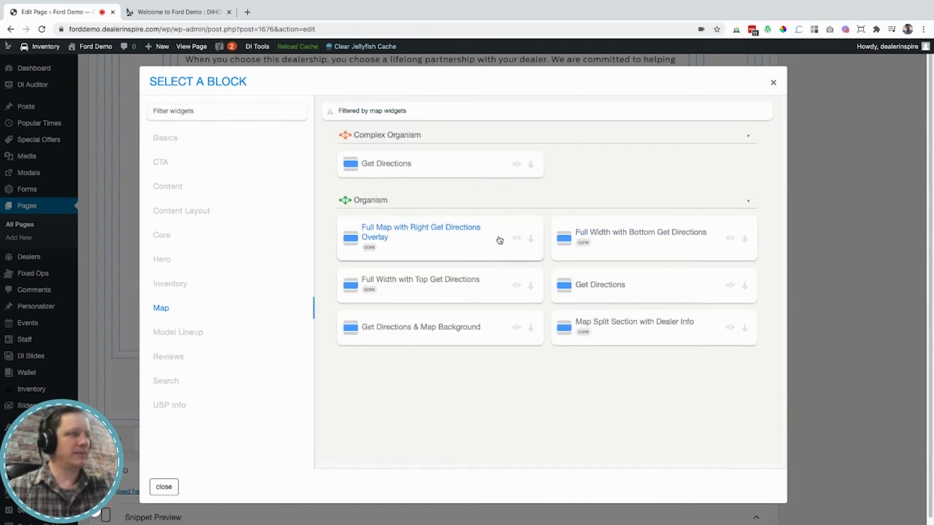
{"action": "left_click", "coordinate": [517, 239]}
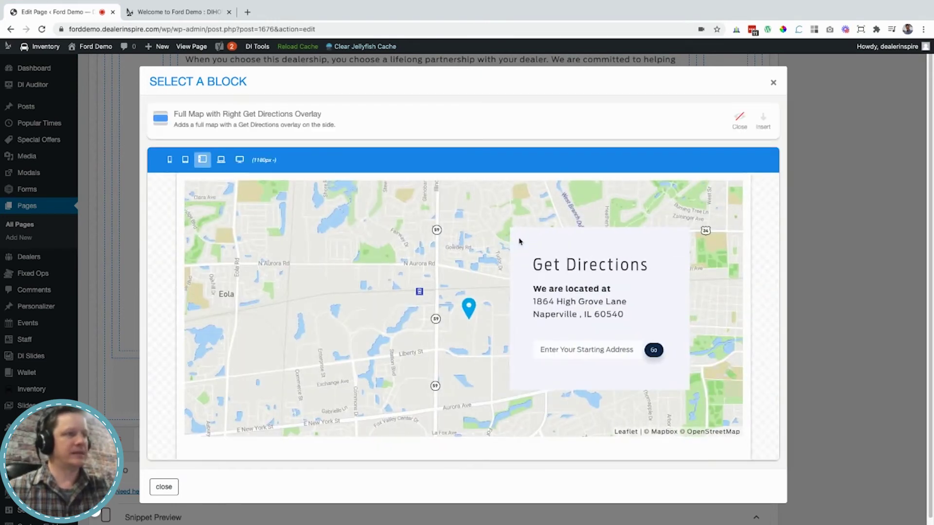
{"action": "left_click", "coordinate": [766, 117]}
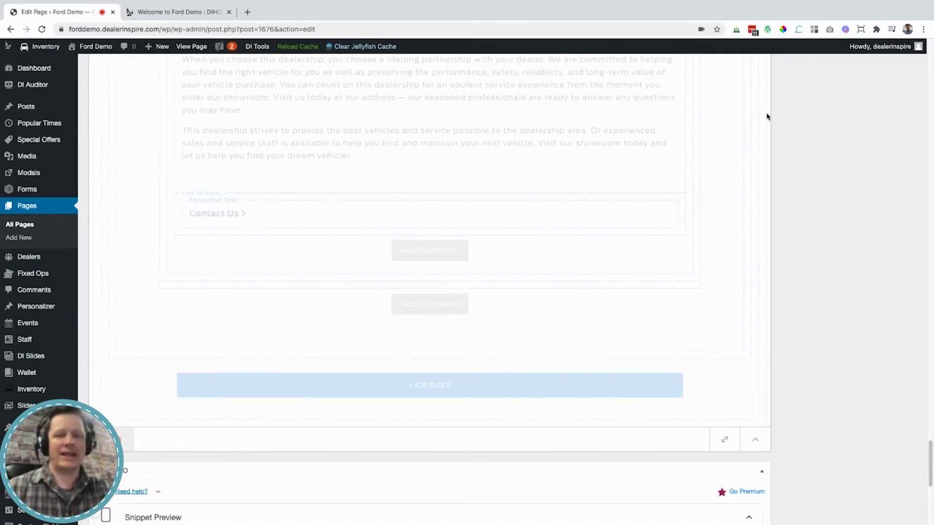
{"action": "scroll", "coordinate": [717, 319], "scroll_direction": "down", "scroll_amount": 5}
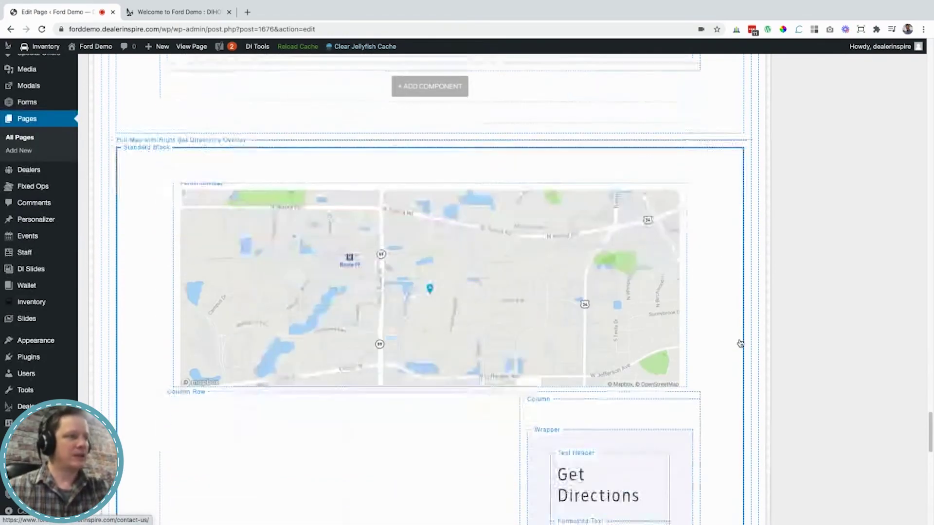
{"action": "scroll", "coordinate": [729, 341], "scroll_direction": "down", "scroll_amount": 3}
Update the Welcome to Ford Demo : DIHOWDOI page to publish the block changes
{"action": "scroll", "coordinate": [710, 338], "scroll_direction": "up", "scroll_amount": 15}
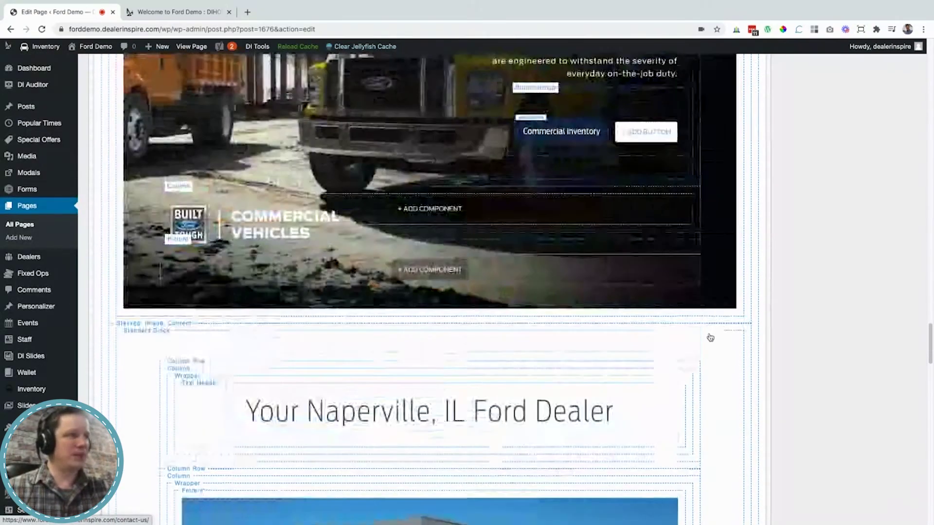
{"action": "scroll", "coordinate": [710, 337], "scroll_direction": "up", "scroll_amount": 20}
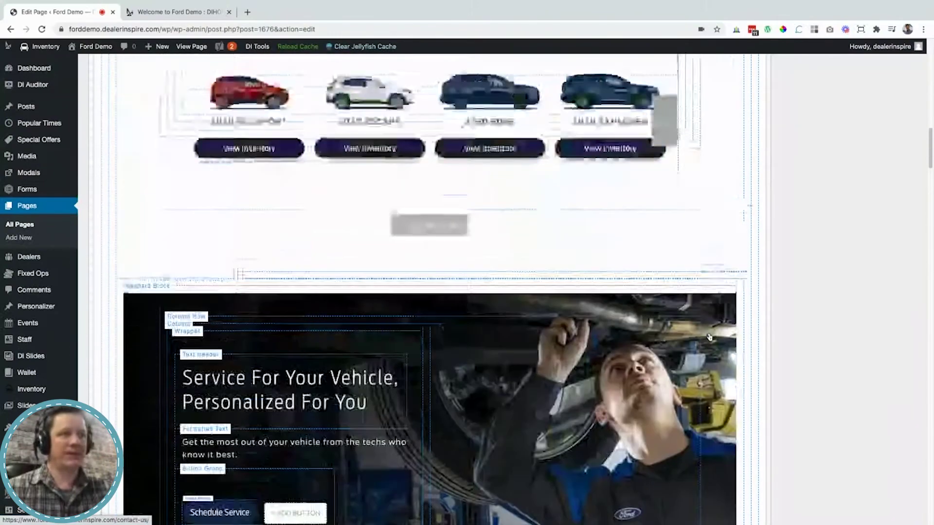
{"action": "scroll", "coordinate": [710, 337], "scroll_direction": "up", "scroll_amount": 15}
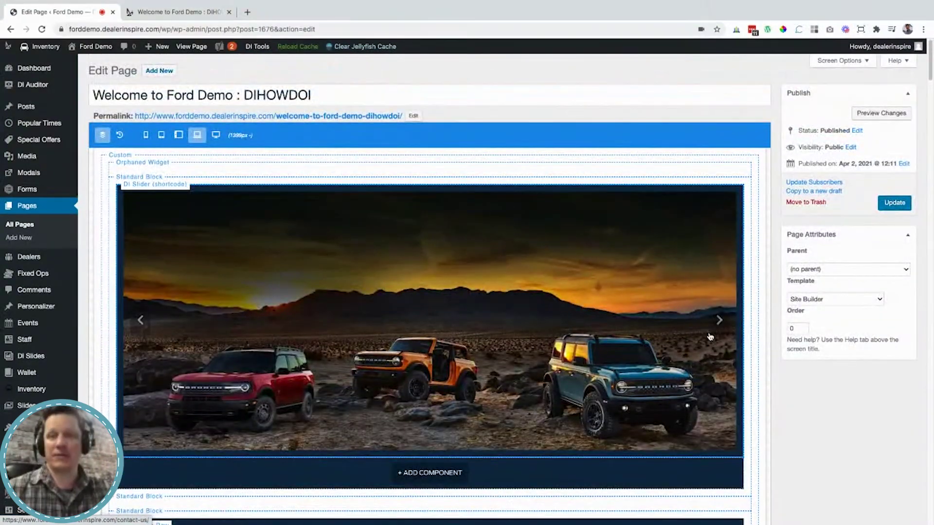
{"action": "left_click", "coordinate": [894, 202]}
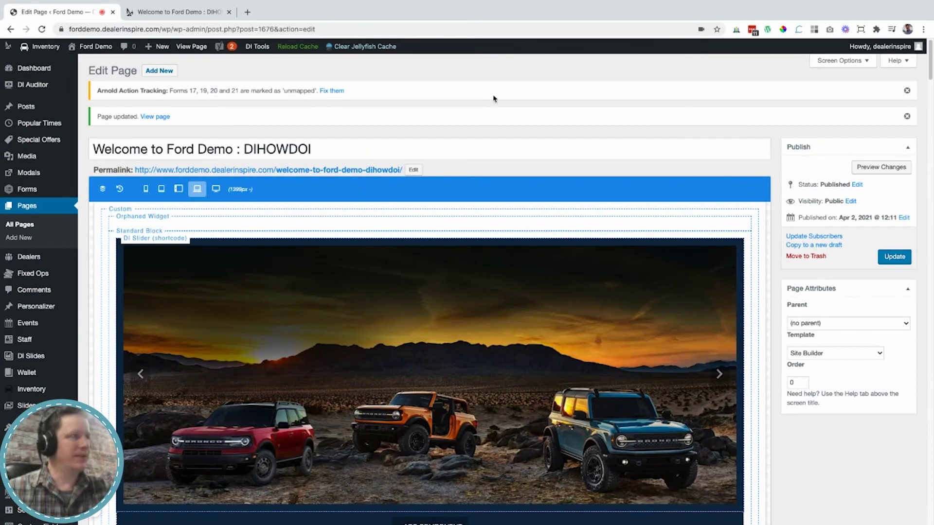
Open the live page and review every section from the hero slider down to the Get Directions map
{"action": "left_click", "coordinate": [315, 170]}
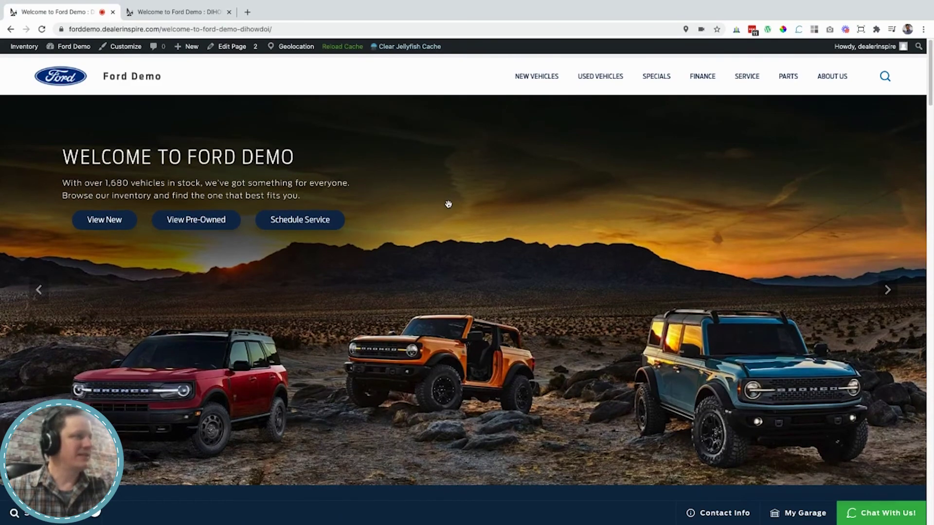
{"action": "scroll", "coordinate": [448, 204], "scroll_direction": "down", "scroll_amount": 4}
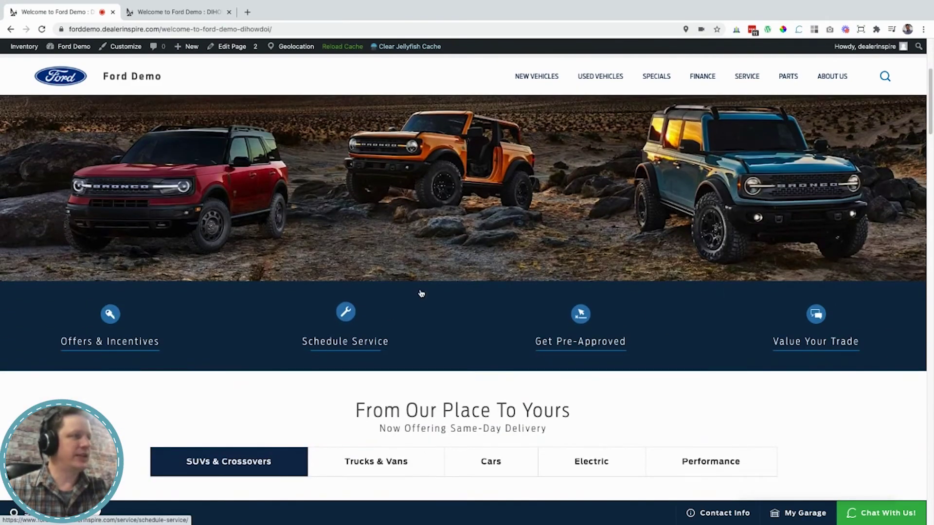
{"action": "scroll", "coordinate": [419, 291], "scroll_direction": "down", "scroll_amount": 5}
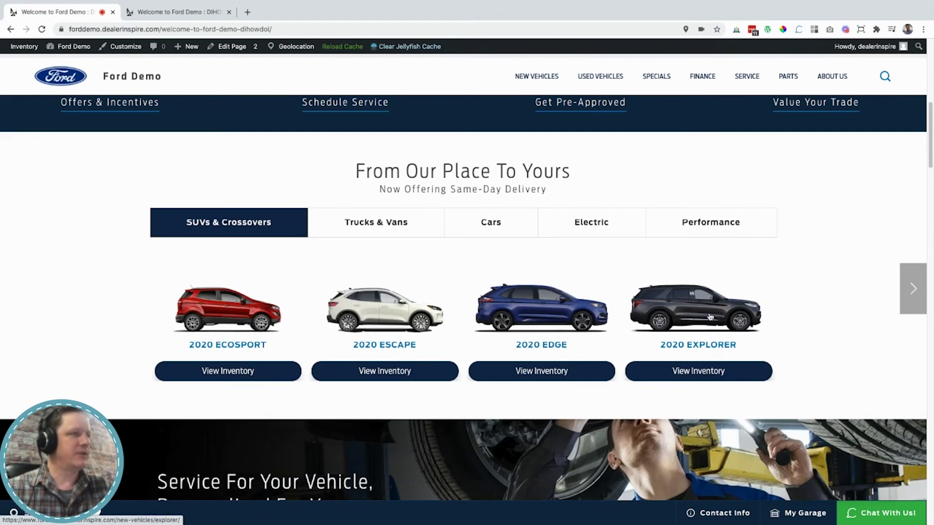
{"action": "scroll", "coordinate": [339, 254], "scroll_direction": "down", "scroll_amount": 4}
{"action": "scroll", "coordinate": [340, 249], "scroll_direction": "down", "scroll_amount": 6}
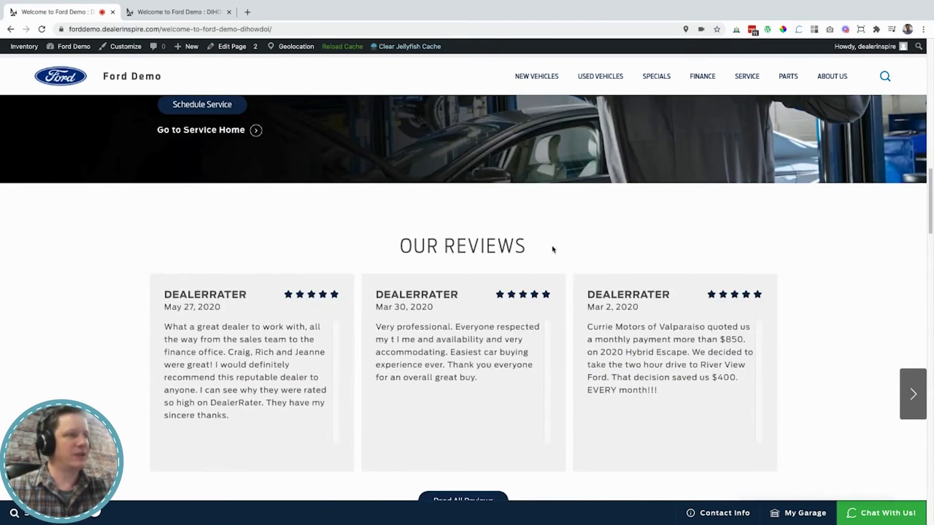
{"action": "scroll", "coordinate": [287, 235], "scroll_direction": "down", "scroll_amount": 9}
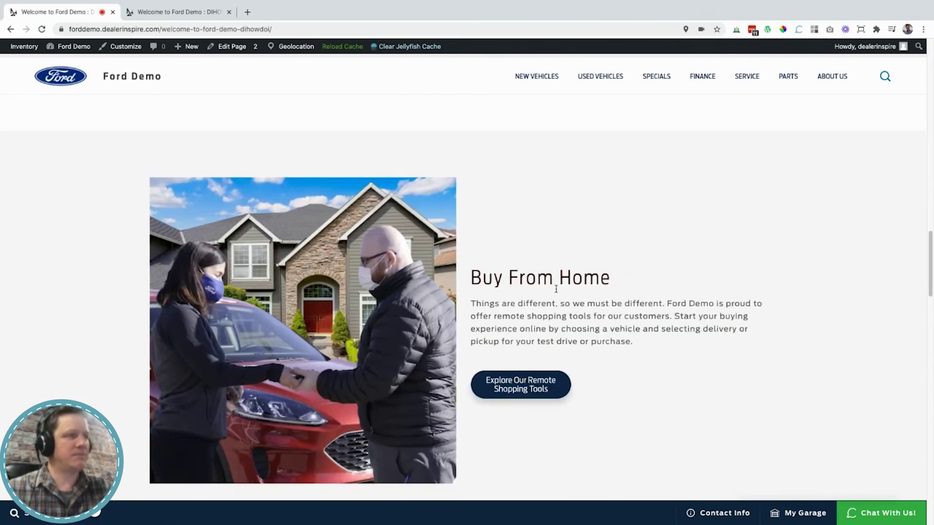
{"action": "scroll", "coordinate": [545, 279], "scroll_direction": "down", "scroll_amount": 5}
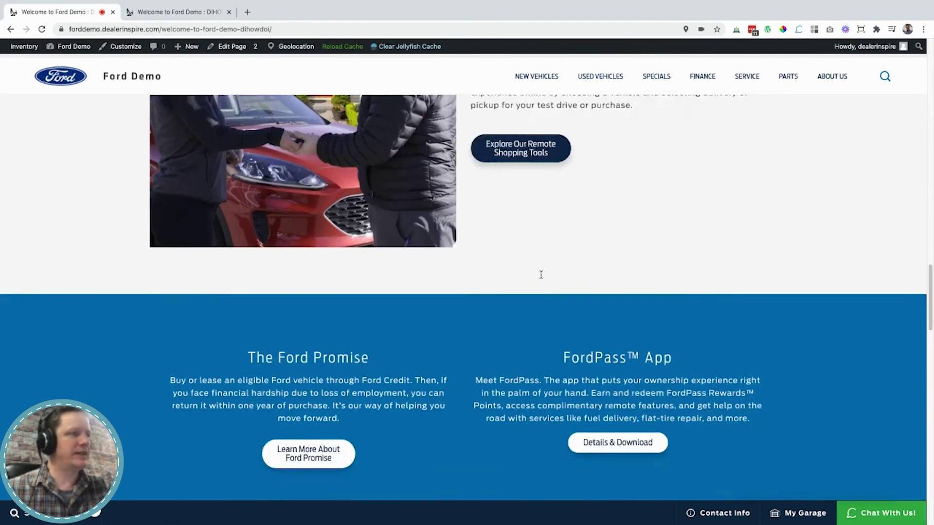
{"action": "scroll", "coordinate": [541, 275], "scroll_direction": "down", "scroll_amount": 2}
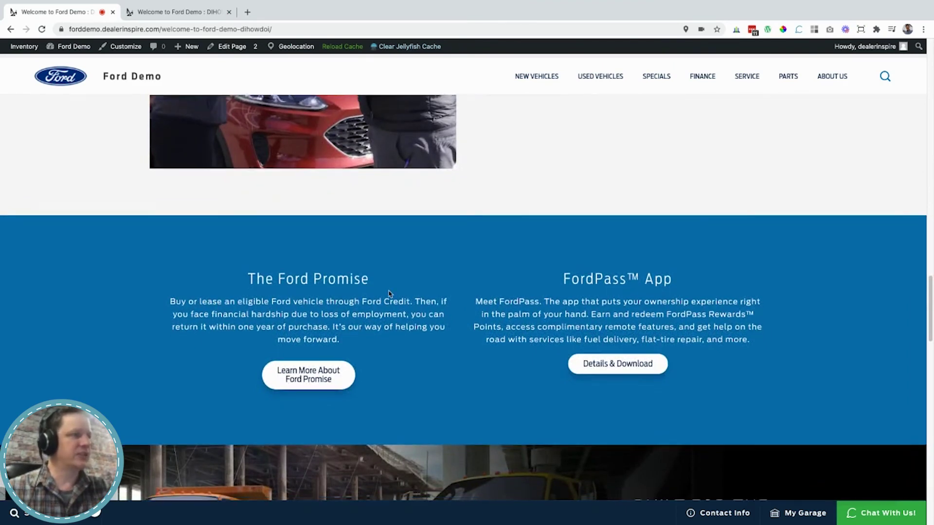
{"action": "scroll", "coordinate": [392, 275], "scroll_direction": "down", "scroll_amount": 4}
{"action": "scroll", "coordinate": [427, 272], "scroll_direction": "down", "scroll_amount": 8}
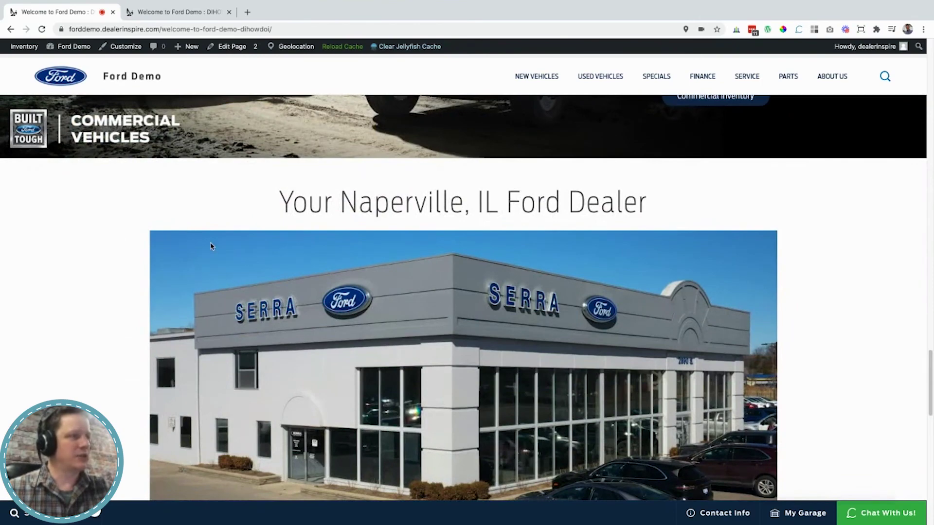
{"action": "scroll", "coordinate": [210, 247], "scroll_direction": "down", "scroll_amount": 9}
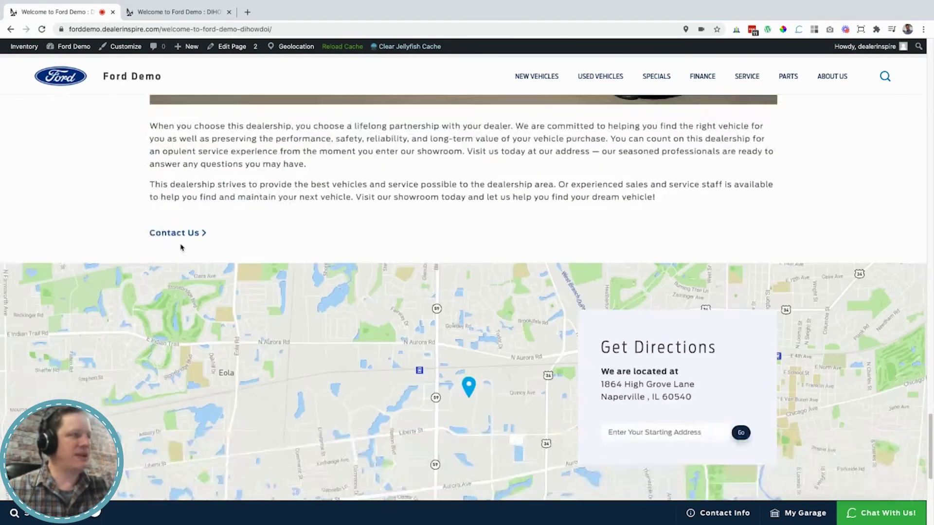
{"action": "scroll", "coordinate": [181, 247], "scroll_direction": "down", "scroll_amount": 4}
{"action": "scroll", "coordinate": [180, 247], "scroll_direction": "up", "scroll_amount": 2}
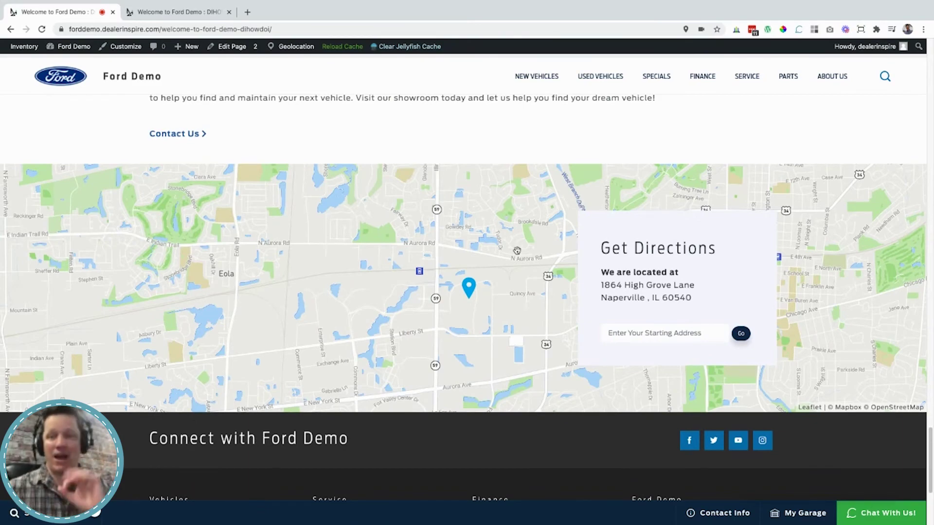
Reopen the page for editing, preview its Apr 2nd, 2021 @ 12:12 revision at 768px width, and close the revision history without inserting it
{"action": "scroll", "coordinate": [517, 250], "scroll_direction": "up", "scroll_amount": 20}
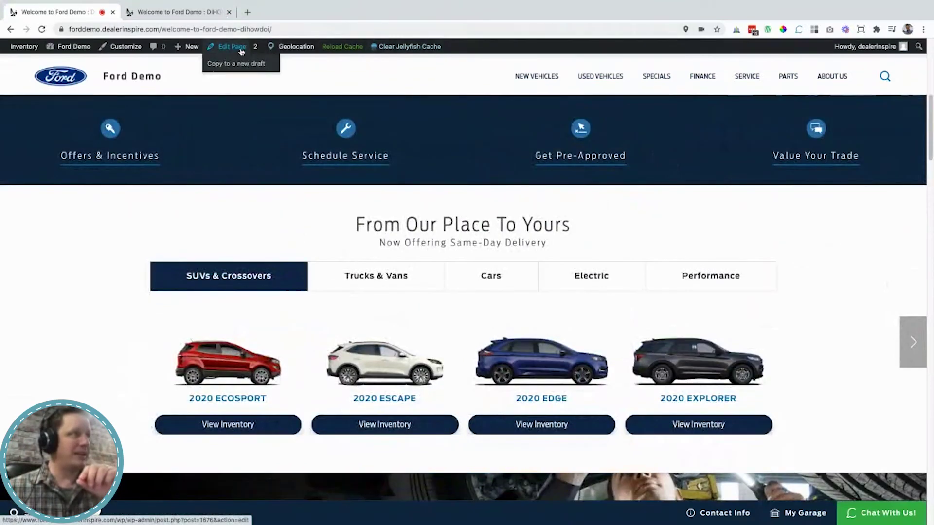
{"action": "left_click", "coordinate": [232, 46]}
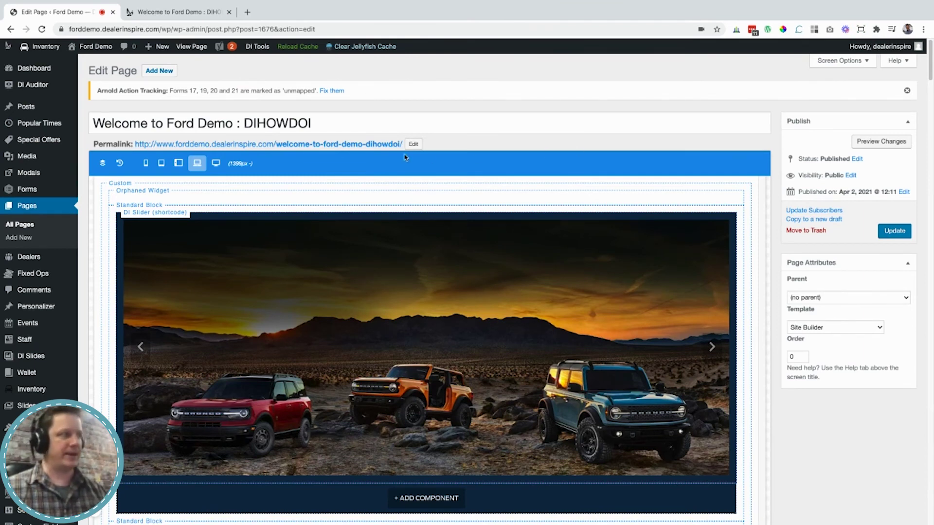
{"action": "left_click", "coordinate": [114, 165]}
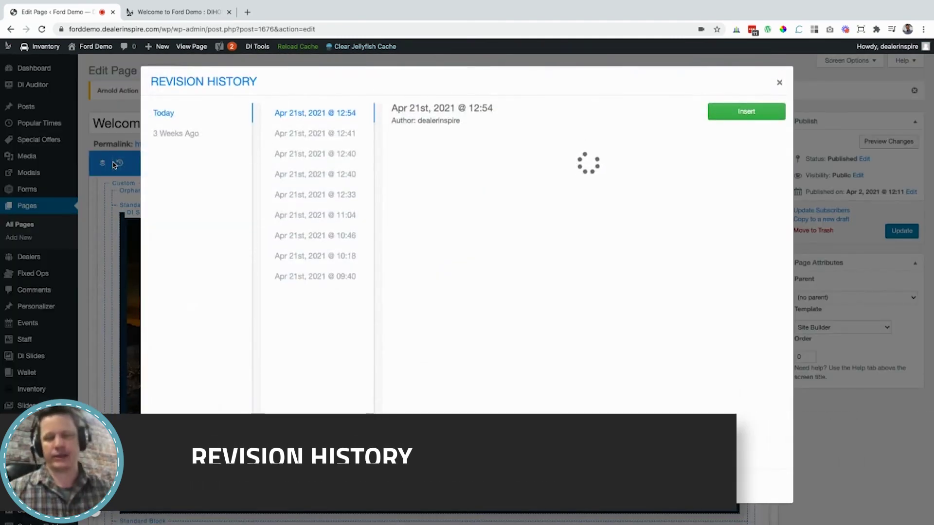
{"action": "left_click", "coordinate": [161, 136]}
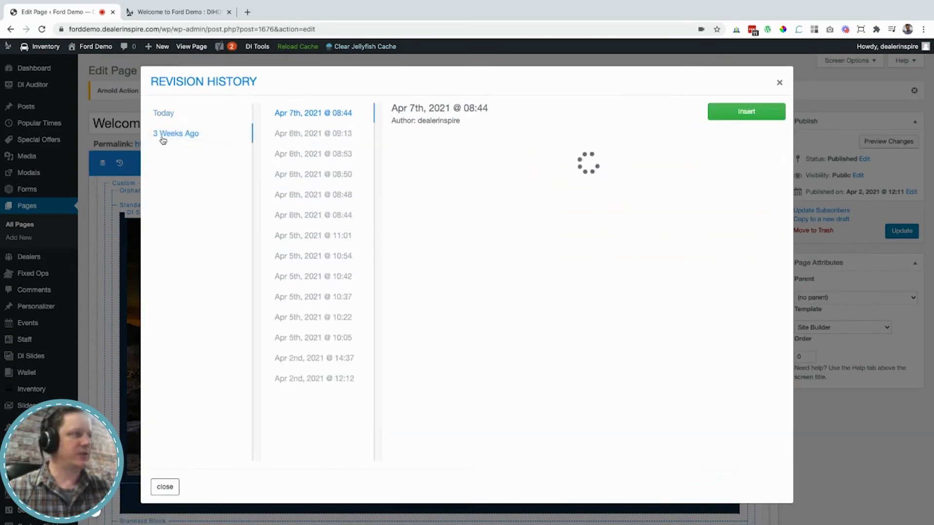
{"action": "left_click", "coordinate": [299, 378]}
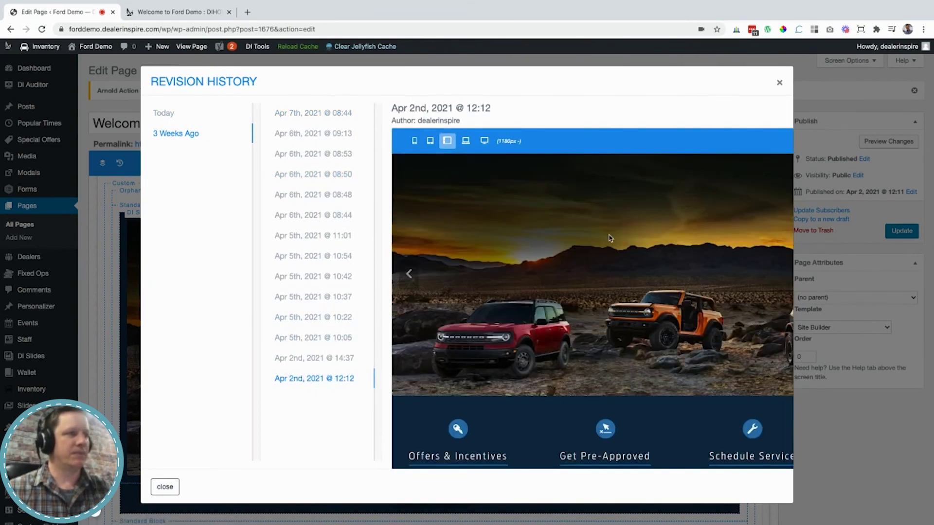
{"action": "left_click", "coordinate": [430, 141]}
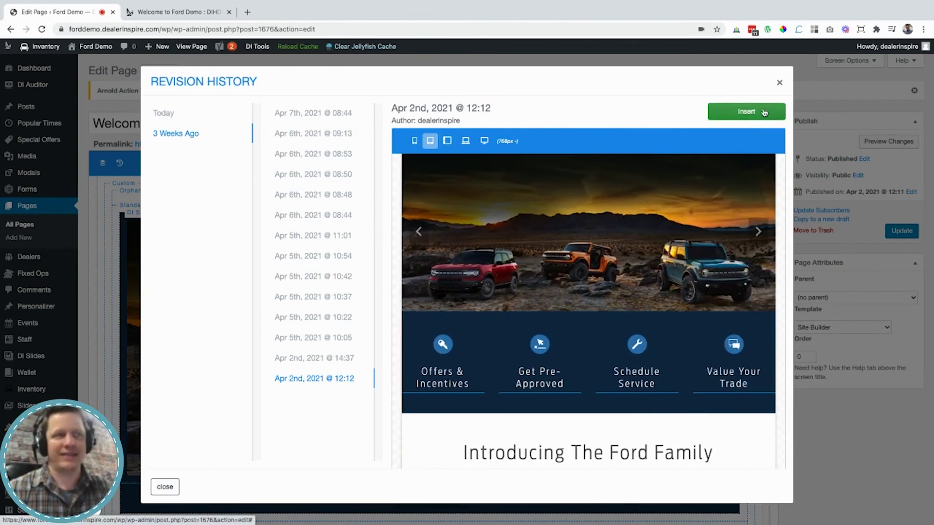
{"action": "left_click", "coordinate": [780, 82]}
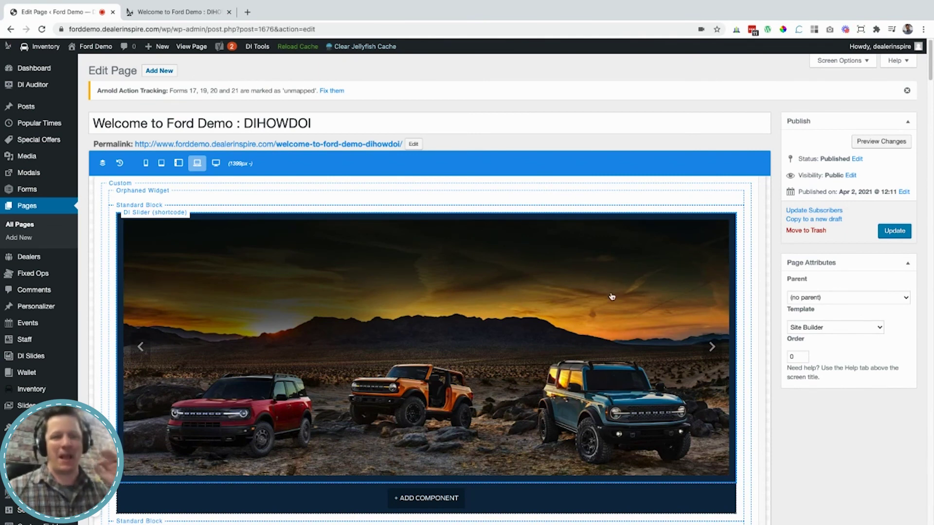
{"action": "scroll", "coordinate": [612, 297], "scroll_direction": "down", "scroll_amount": 1}
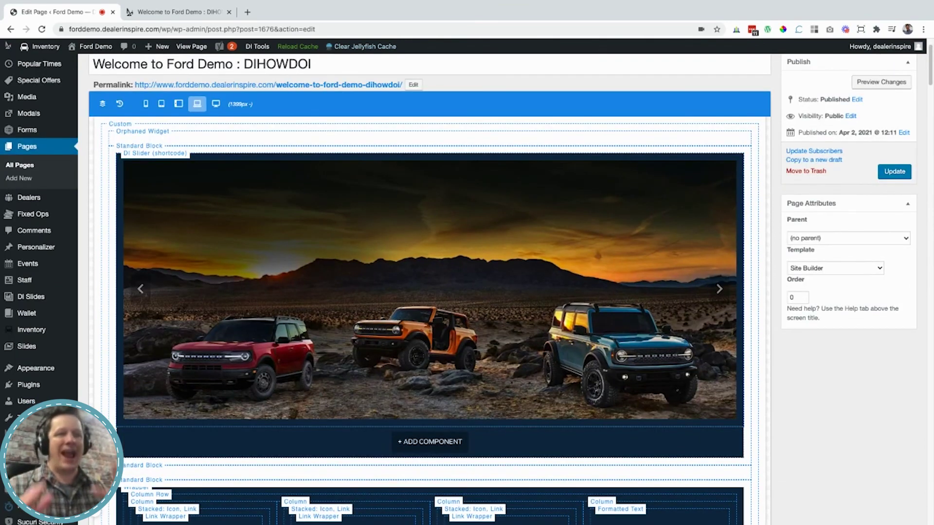